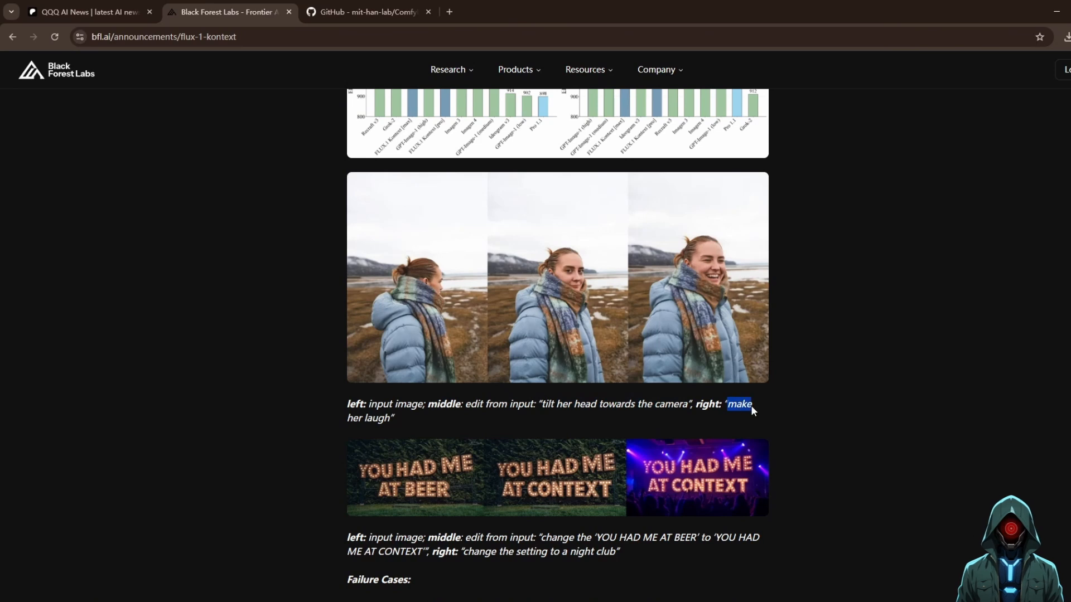
Read the FLUX.1 Kontext announcement's example edits with their prompts and the failure cases section
left_click(831, 299)
scroll(454, 422, "down", 1)
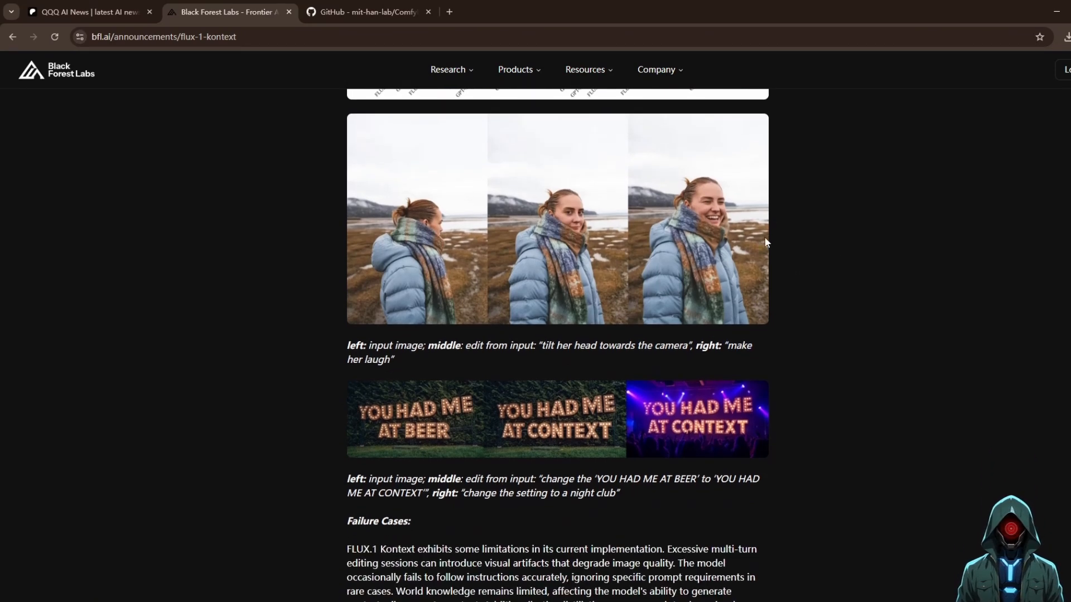
scroll(520, 374, "down", 1)
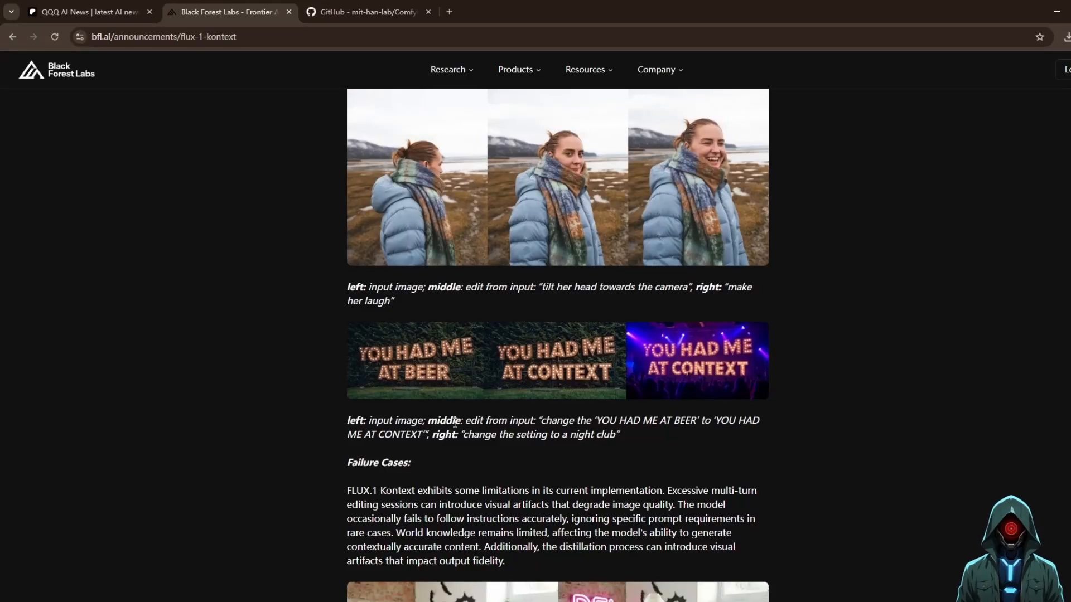
left_click_drag(470, 422, 580, 421)
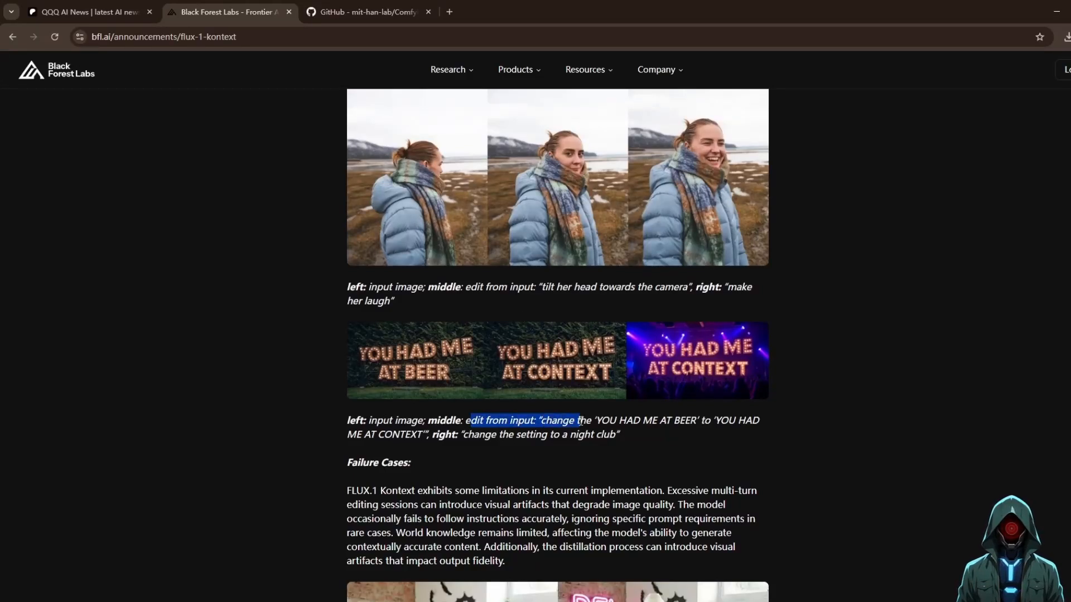
left_click(499, 431)
left_click_drag(463, 422, 759, 419)
left_click(759, 419)
scroll(502, 358, "down", 4)
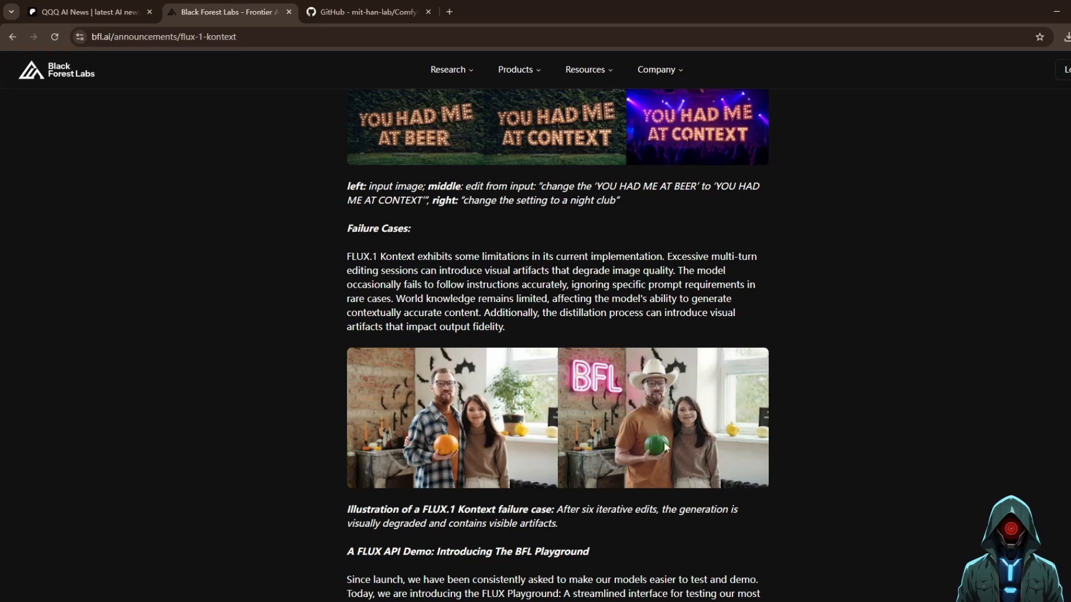
Switch to the ComfyUI-nunchaku GitHub repository and review the README introduction down to the Nunchaku ComfyUI Node heading
key("ctrl+Tab")
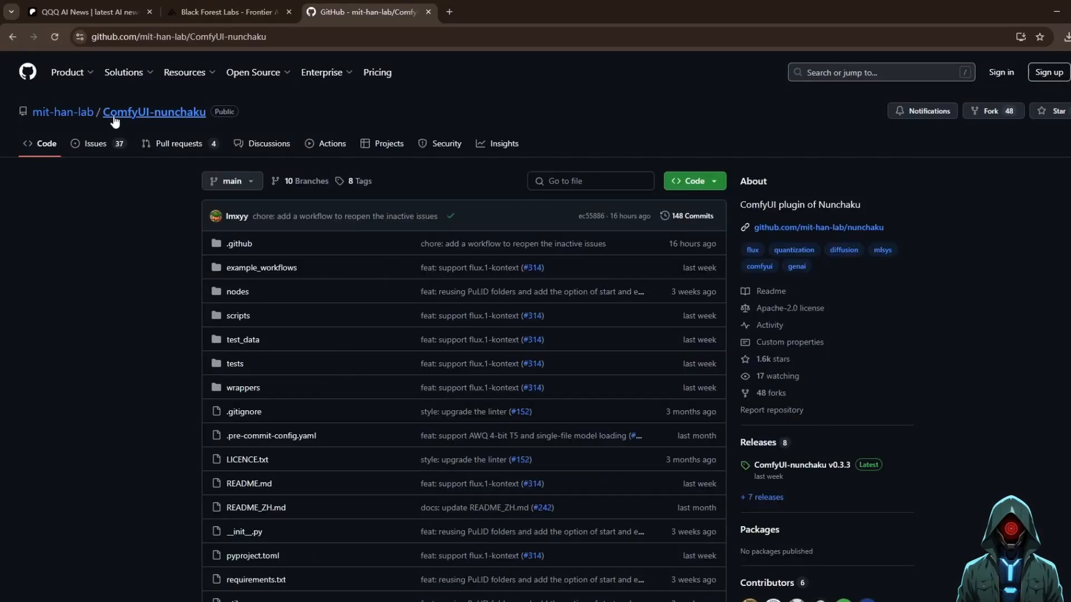
scroll(359, 213, "down", 5)
scroll(416, 281, "down", 4)
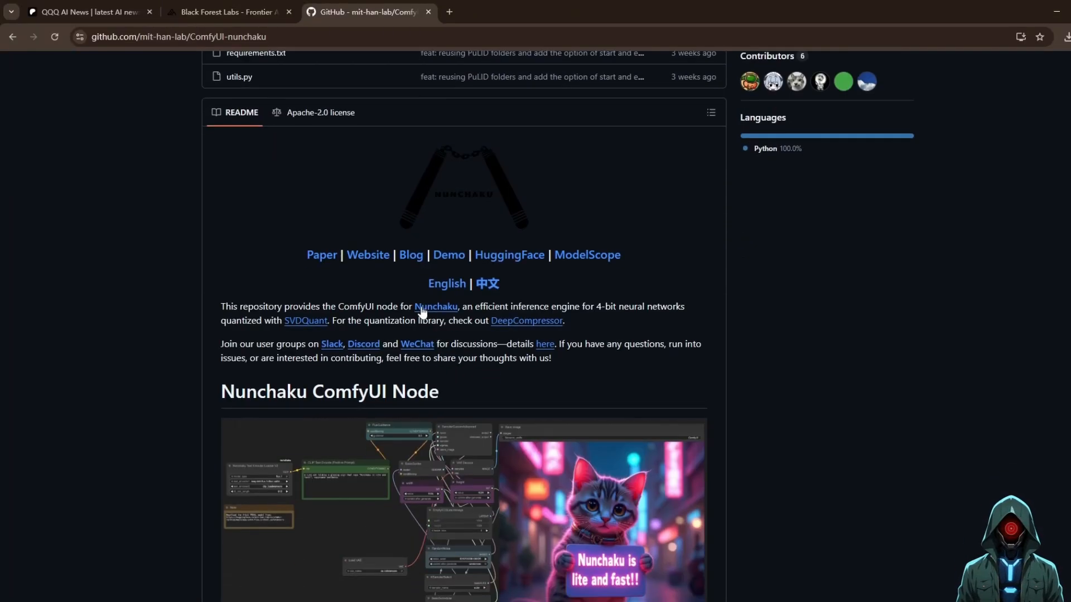
scroll(354, 327, "down", 2)
left_click_drag(439, 274, 228, 272)
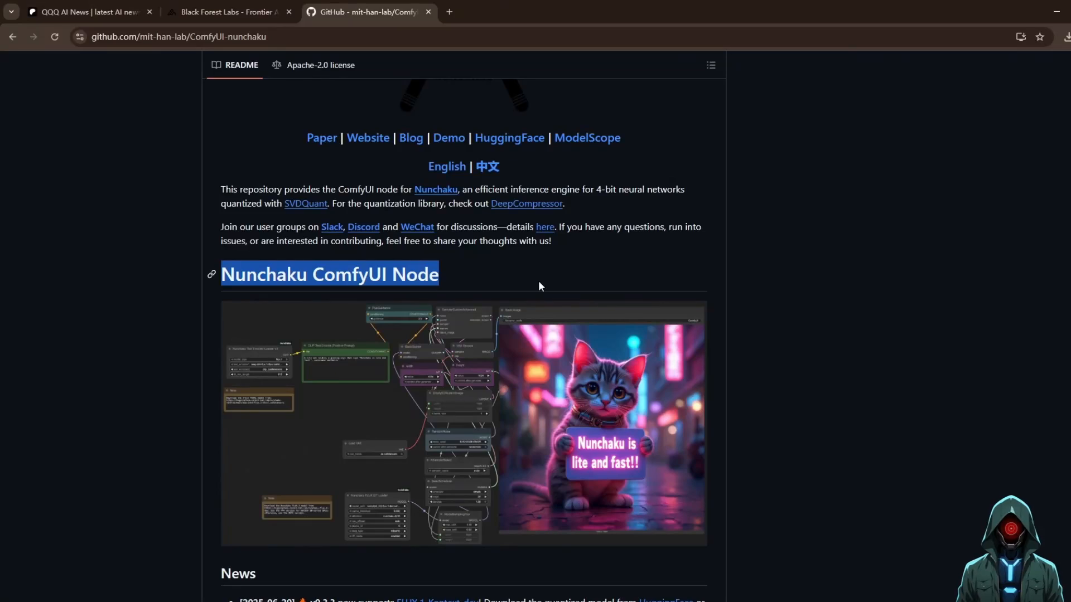
From the README's 2025-06-29 news entry, open the HuggingFace page of the quantized FLUX.1-Kontext-dev model and show its files
scroll(552, 270, "down", 5)
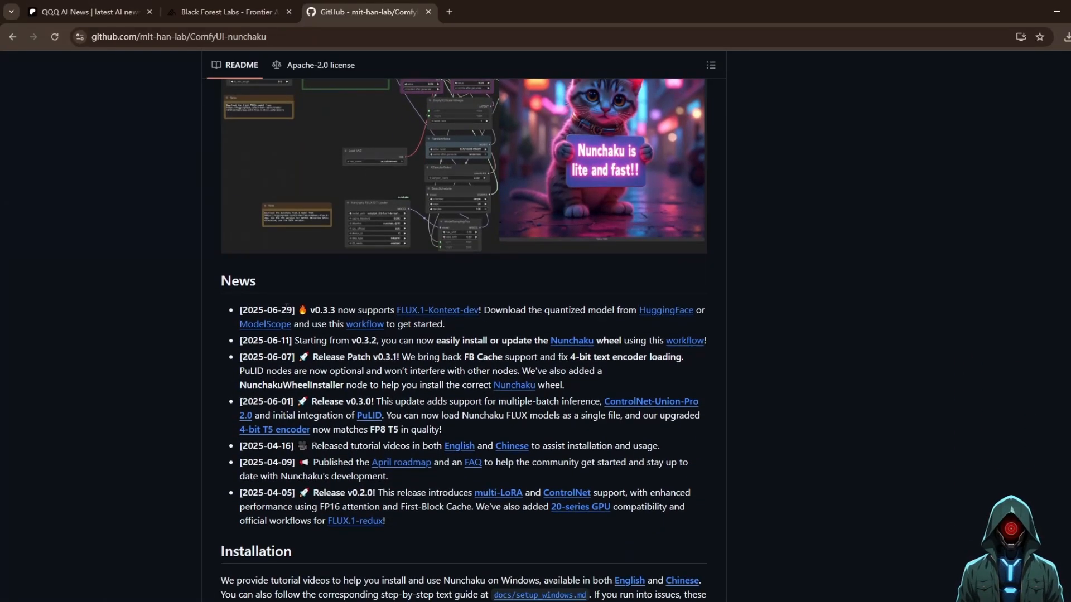
left_click_drag(236, 308, 486, 310)
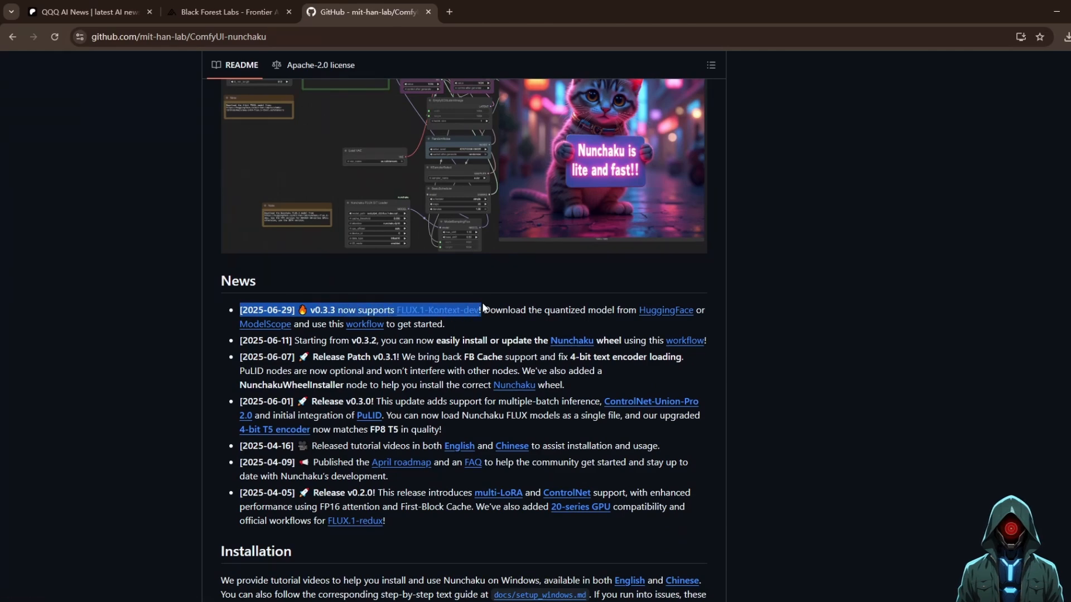
left_click(666, 310, "ctrl+shift")
left_click(251, 158)
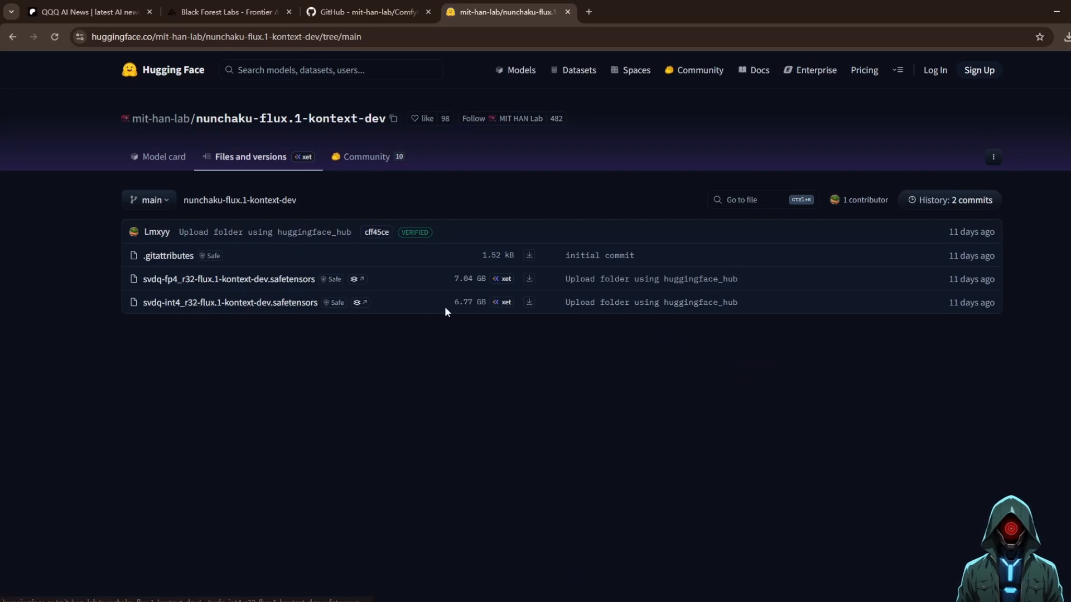
Return to the Patreon post and read the installation notes, from the Windows tutorial and one-click script to the manual installation's ComfyUI download
key("ctrl+1")
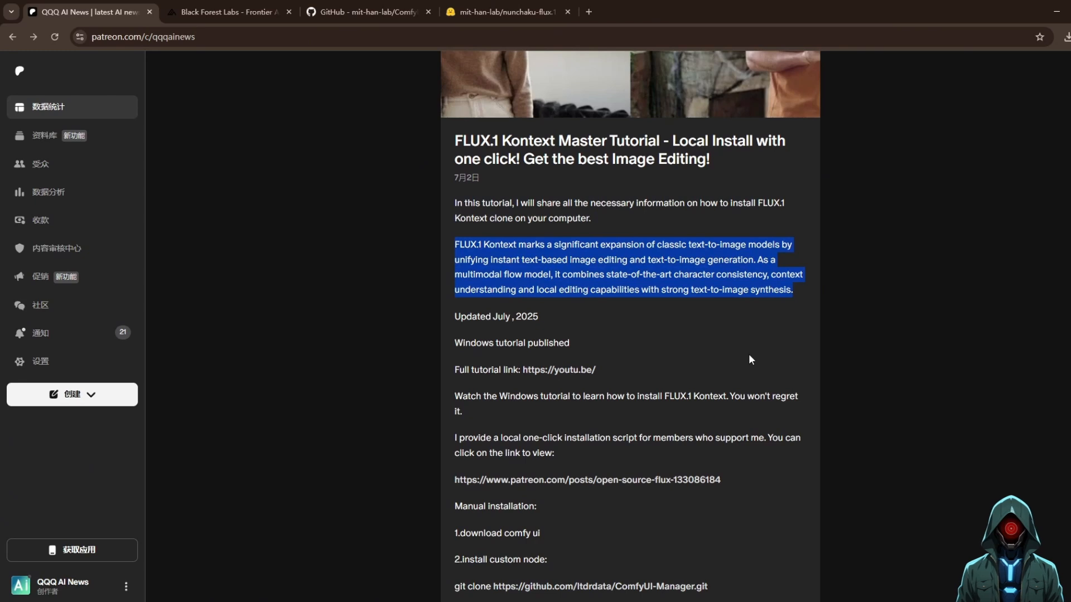
scroll(498, 234, "down", 3)
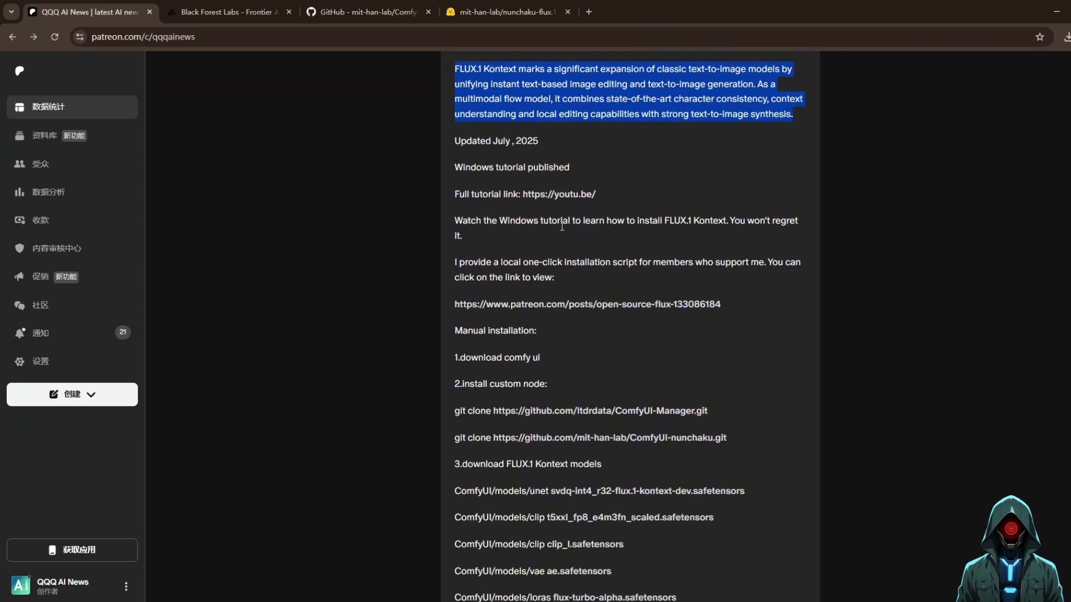
left_click_drag(450, 221, 571, 232)
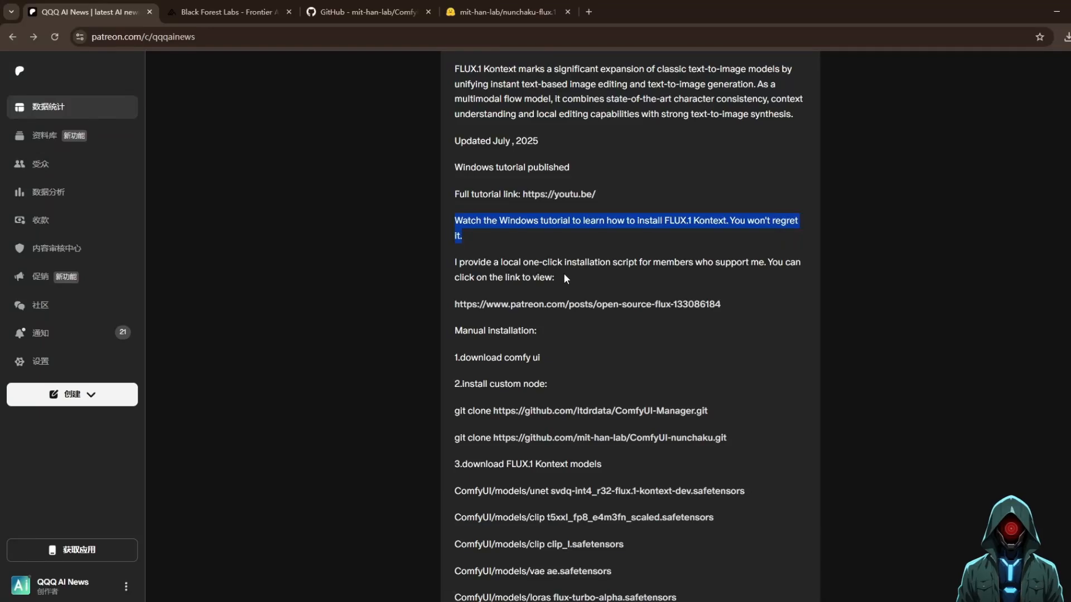
left_click_drag(564, 273, 441, 266)
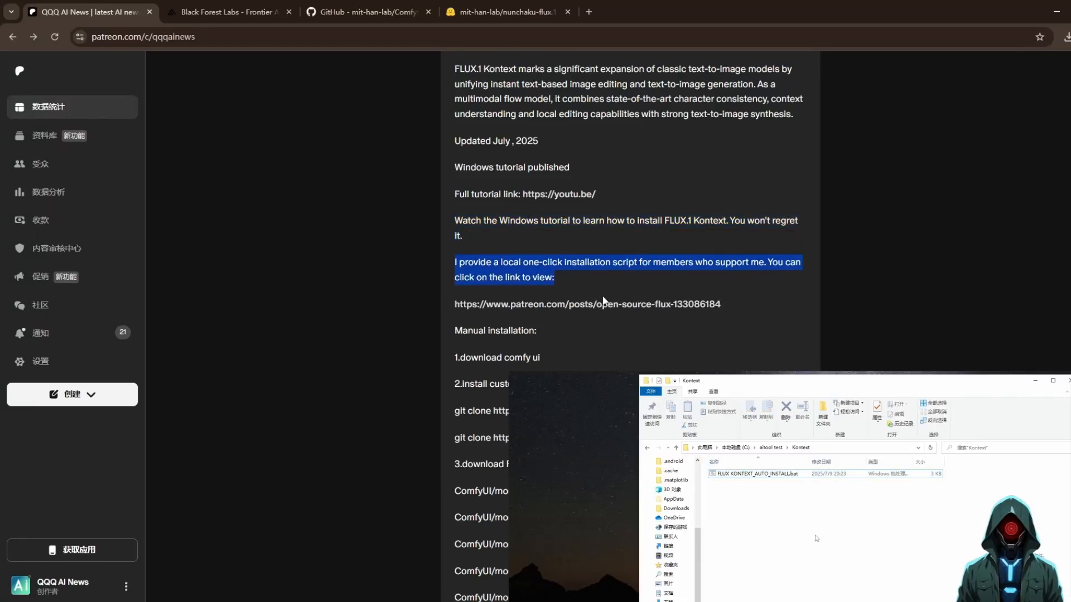
scroll(719, 308, "down", 1)
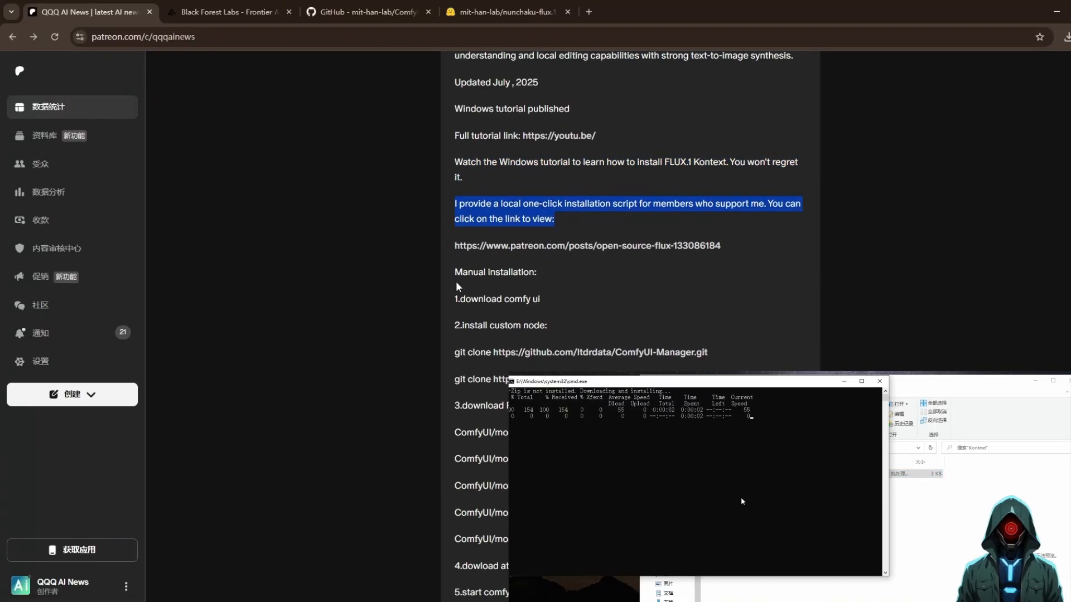
left_click_drag(453, 276, 563, 276)
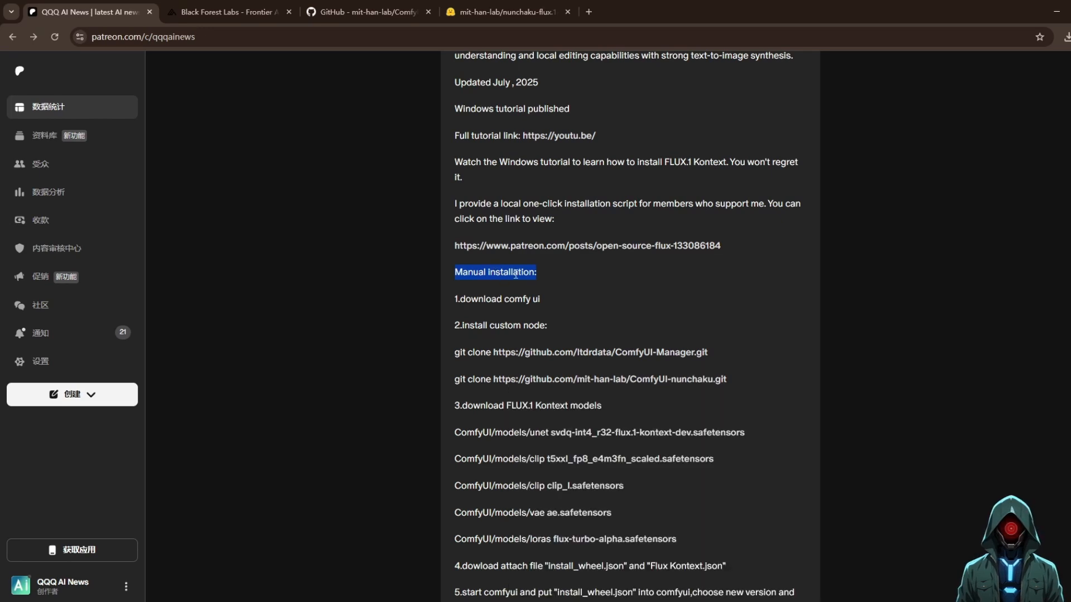
left_click_drag(449, 299, 560, 299)
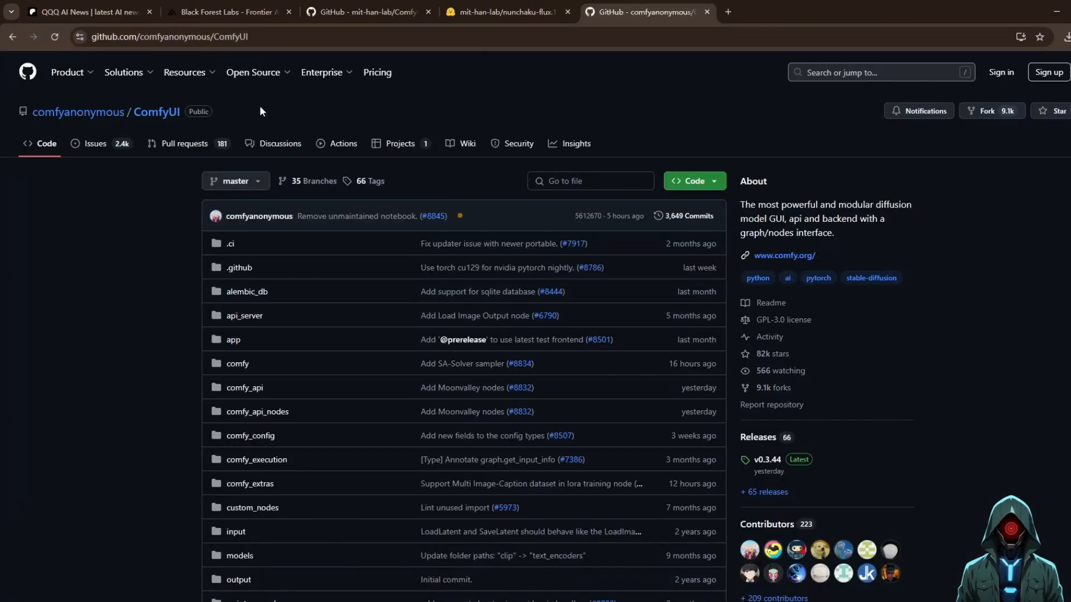
Open the latest ComfyUI release, v0.3.44, from its GitHub repository and go through the release page
left_click_drag(230, 108, 138, 106)
left_click(294, 112)
left_click(776, 467)
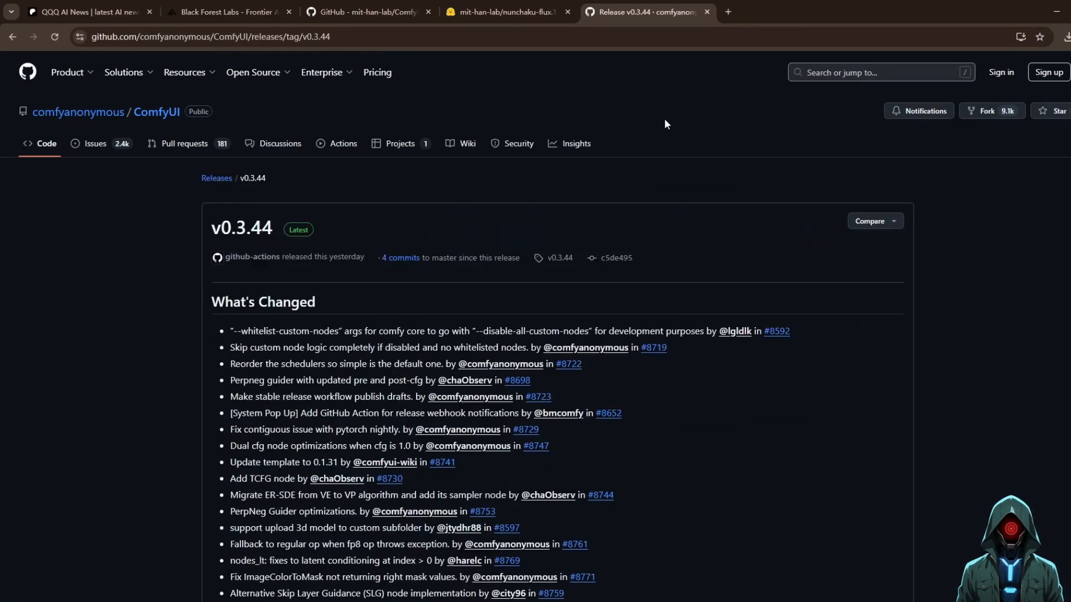
scroll(263, 340, "down", 10)
scroll(262, 340, "down", 2)
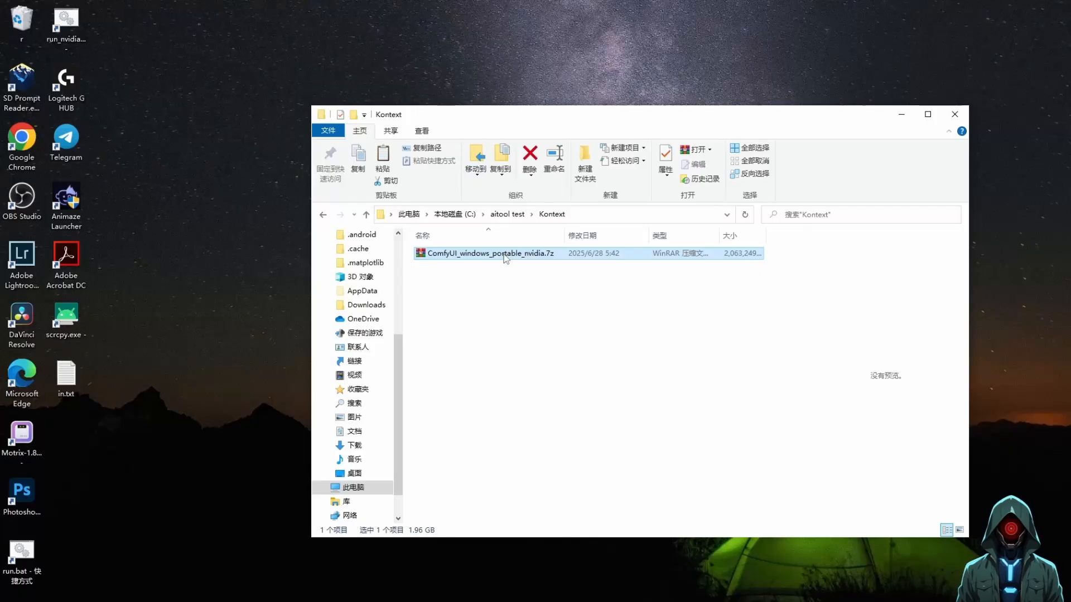
Extract ComfyUI_windows_portable_nvidia.7z into a ComfyUI_windows_portable_nvidia folder inside the Kontext folder
right_click(505, 254)
left_click(545, 290)
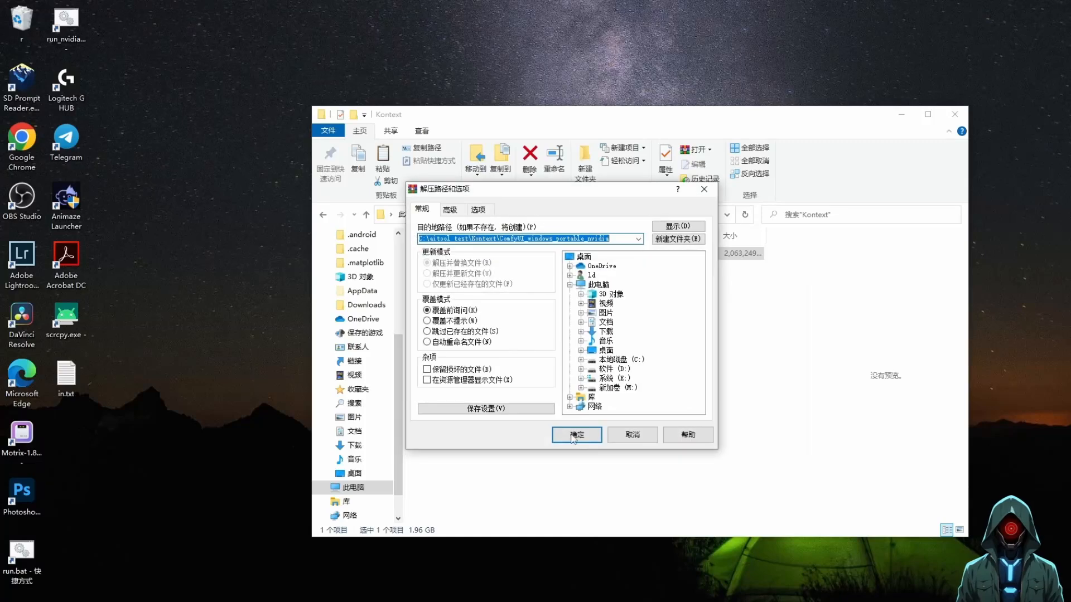
left_click(564, 434)
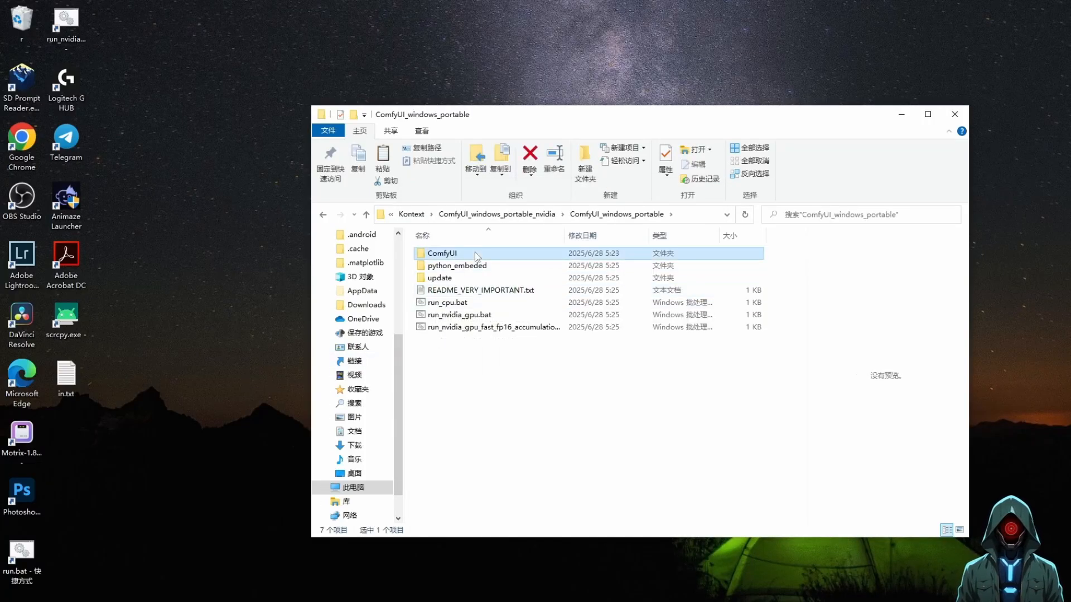
Go to the custom_nodes folder inside the ComfyUI folder and open a command prompt there
double_click(446, 253)
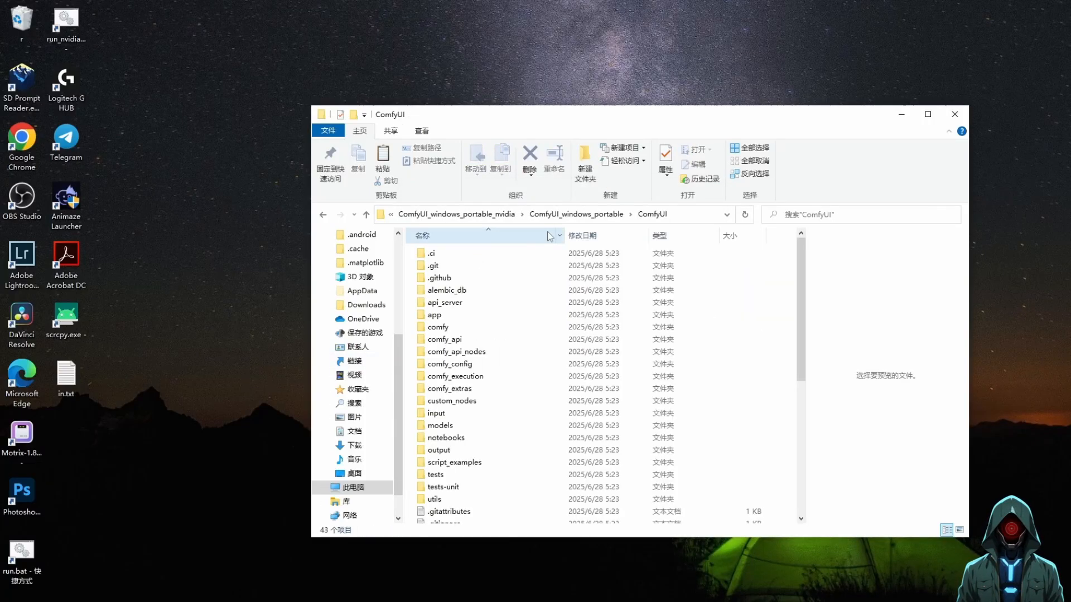
double_click(459, 402)
left_click(627, 214)
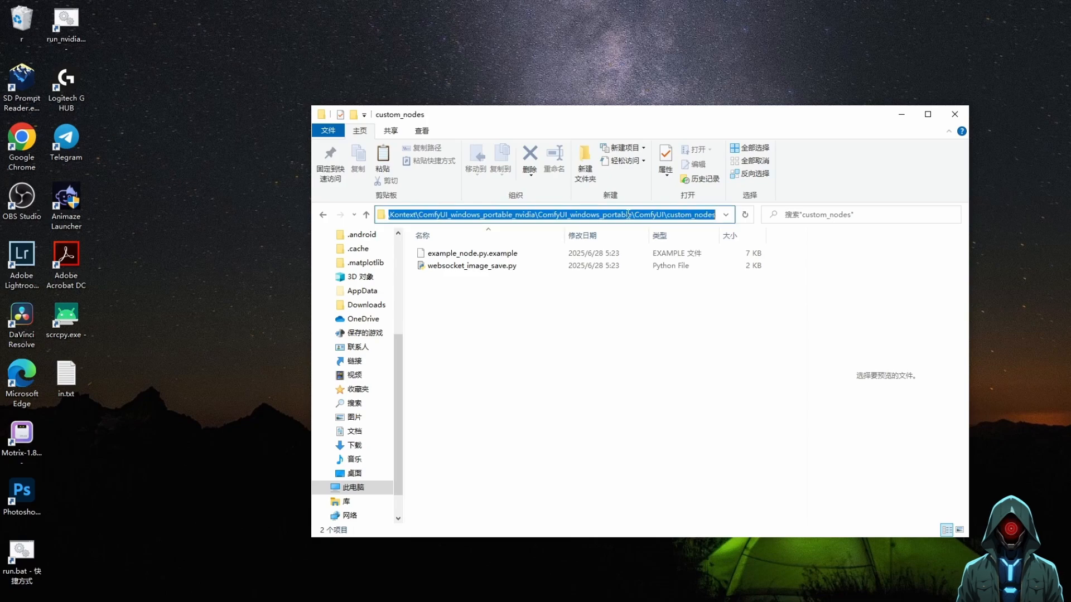
type("cmd")
key("Return")
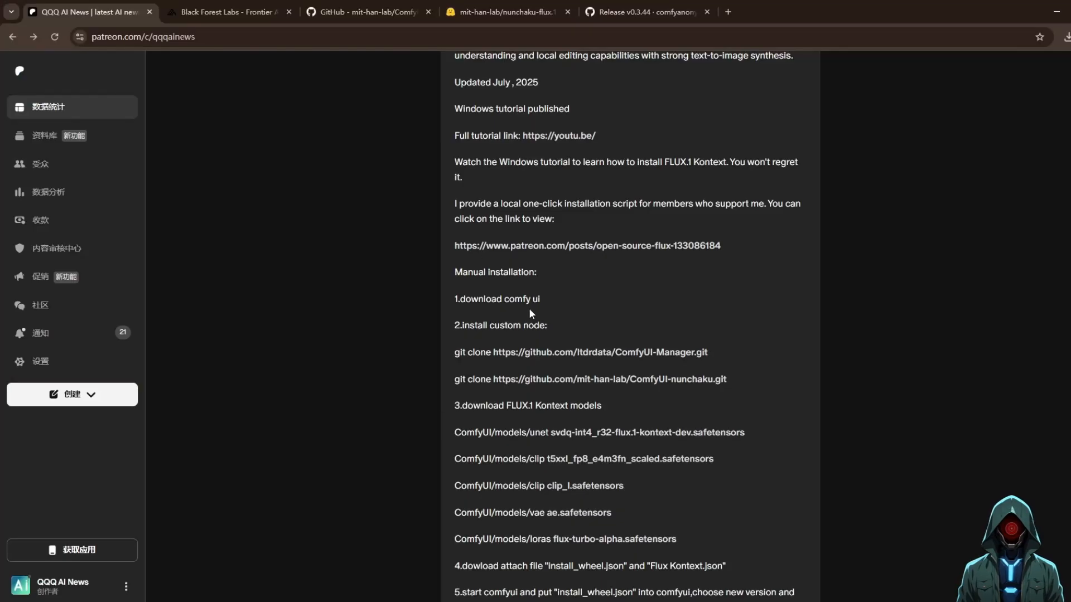
Copy the ComfyUI-Manager git clone command from the Patreon post and run it in the custom_nodes command prompt
scroll(530, 310, "down", 1)
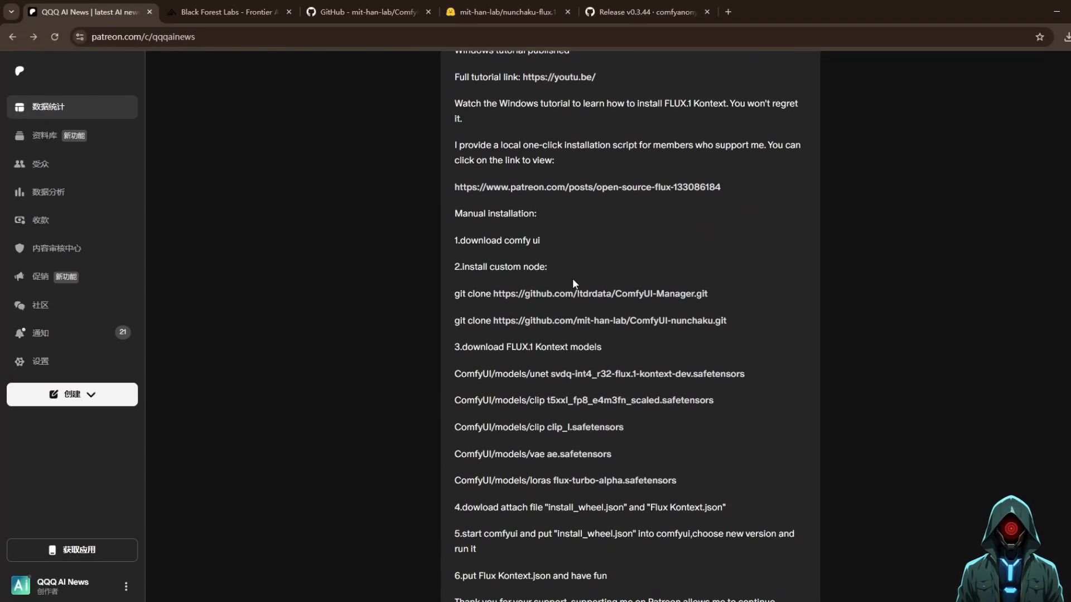
mouse_move(568, 273)
left_mouse_down()
mouse_move(449, 272)
mouse_move(537, 292)
mouse_move(721, 292)
left_mouse_up()
key("ctrl+c")
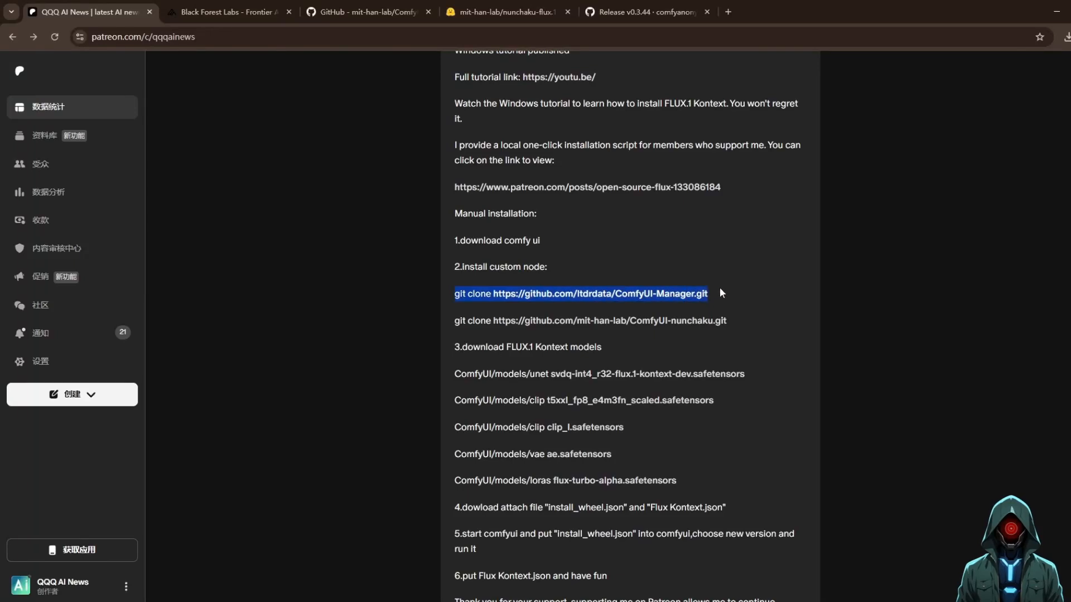
left_click(1061, 10)
key("ctrl+v")
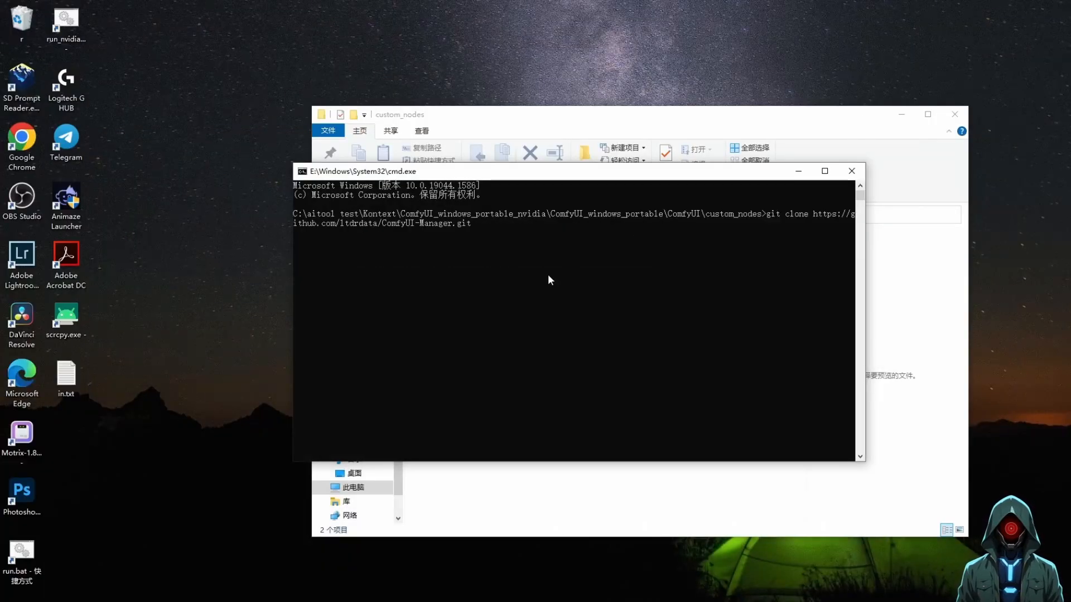
key("Return")
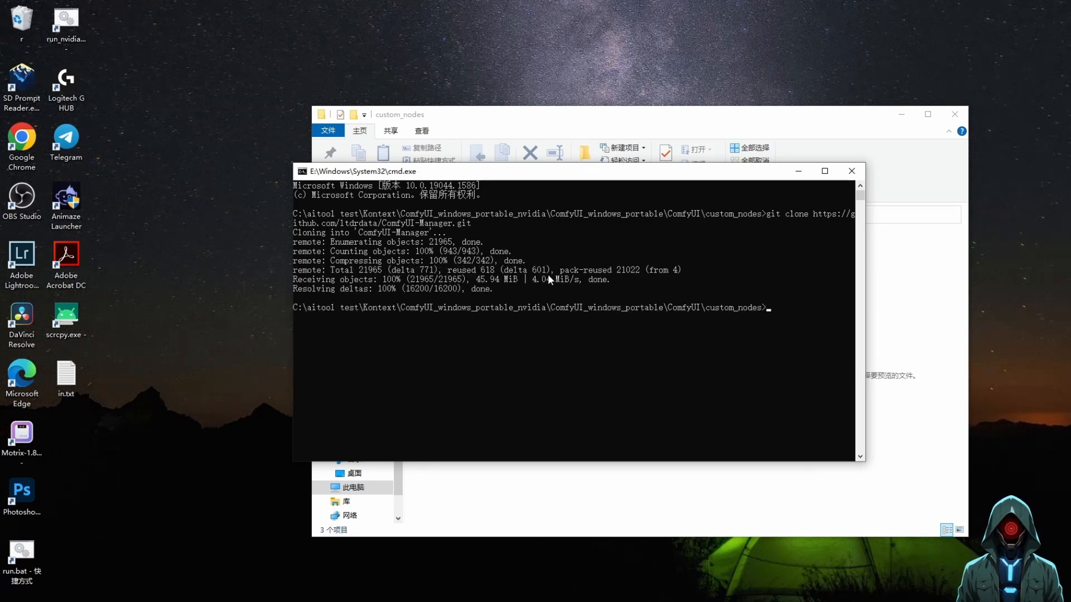
Copy the ComfyUI-nunchaku git clone command from the Patreon post and run it in the custom_nodes command prompt
left_click(440, 601)
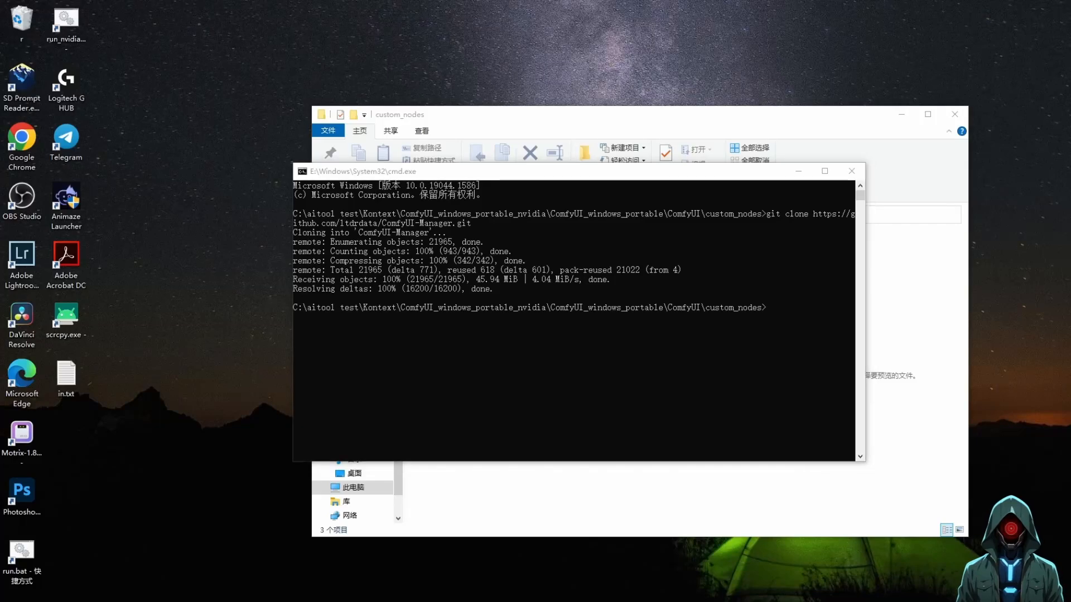
left_click_drag(454, 321, 741, 316)
key("ctrl+c")
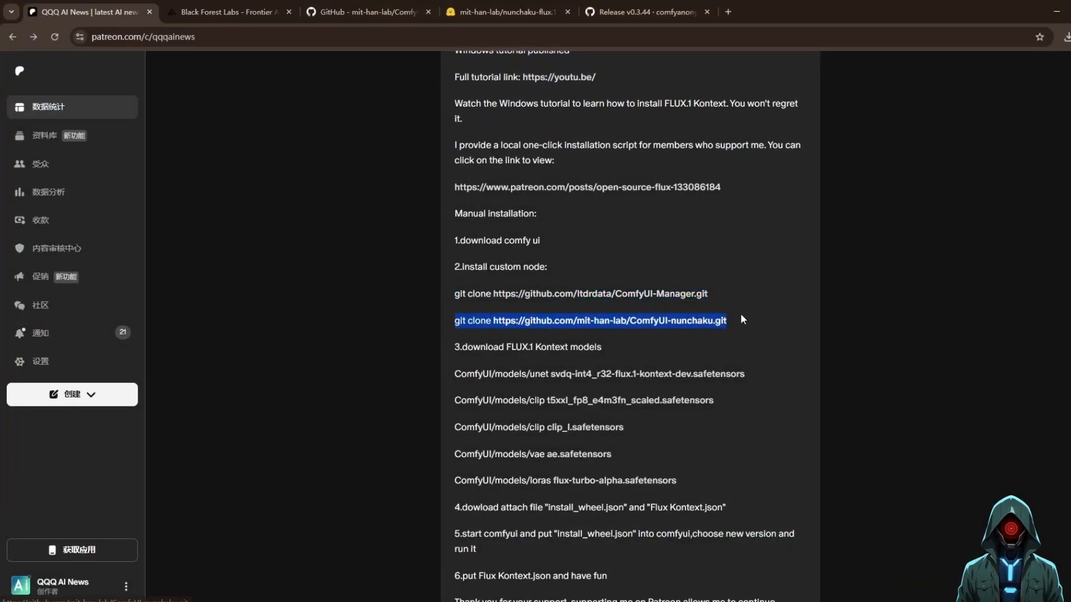
left_click(1056, 12)
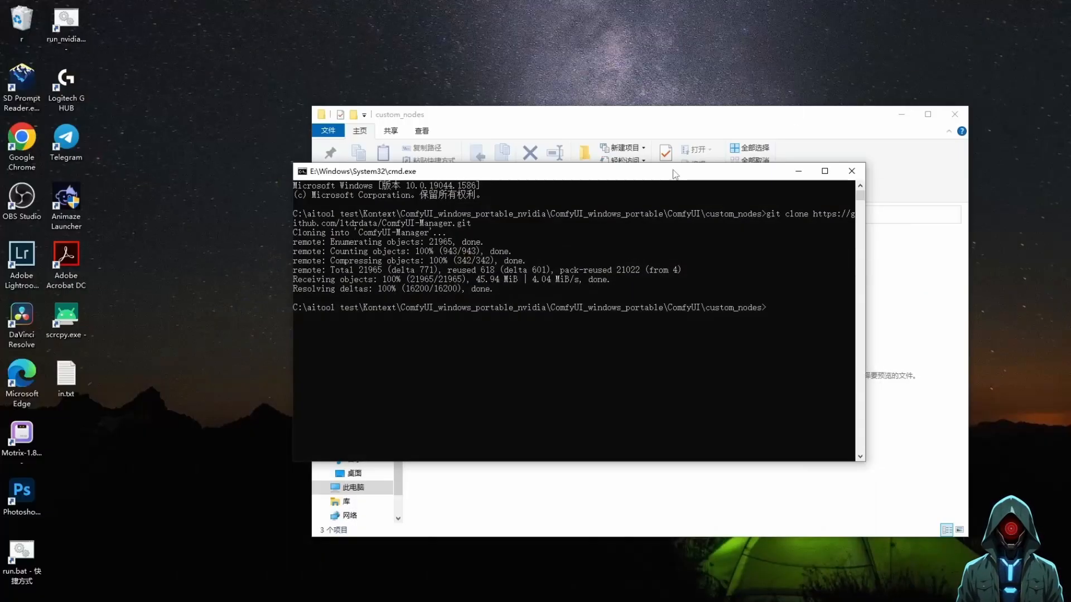
key("ctrl+v")
key("Return")
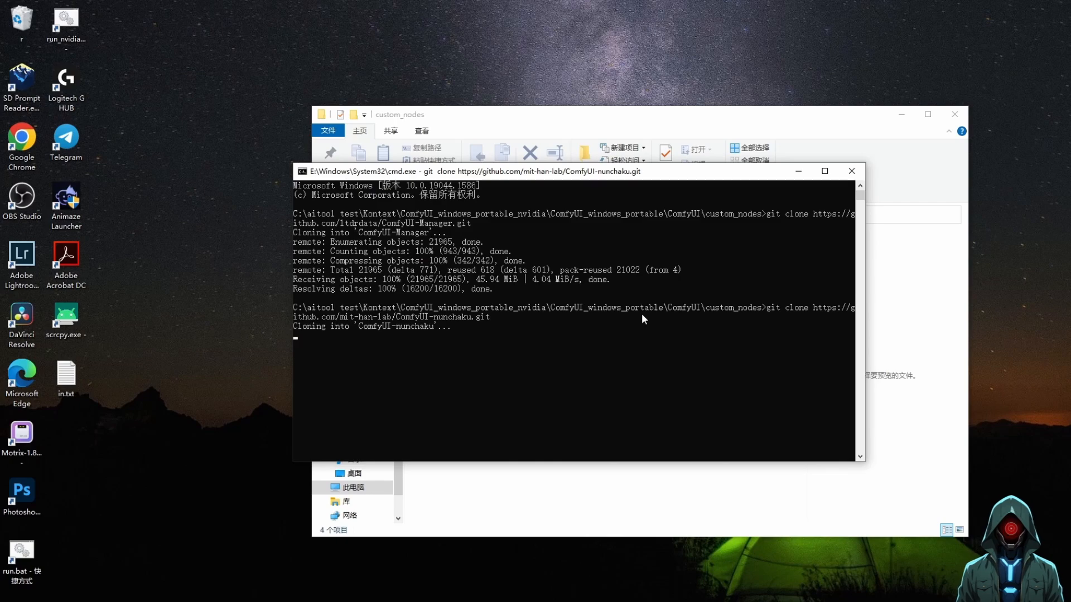
Open the ComfyUI-nunchaku folder and install its dependencies there with "pip install -r requirements.txt"
key("alt+Tab")
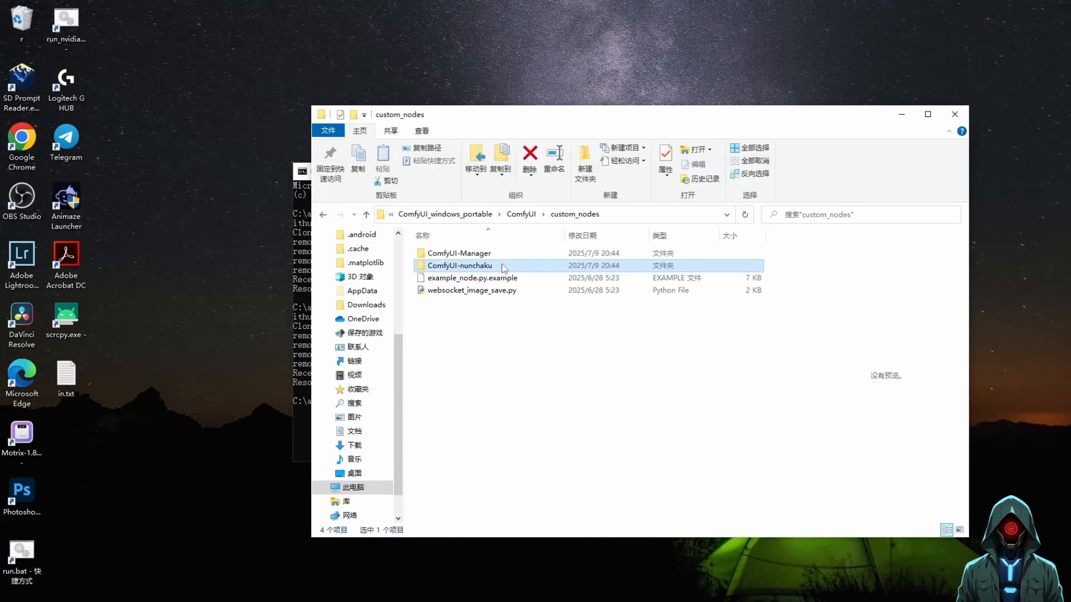
double_click(498, 266)
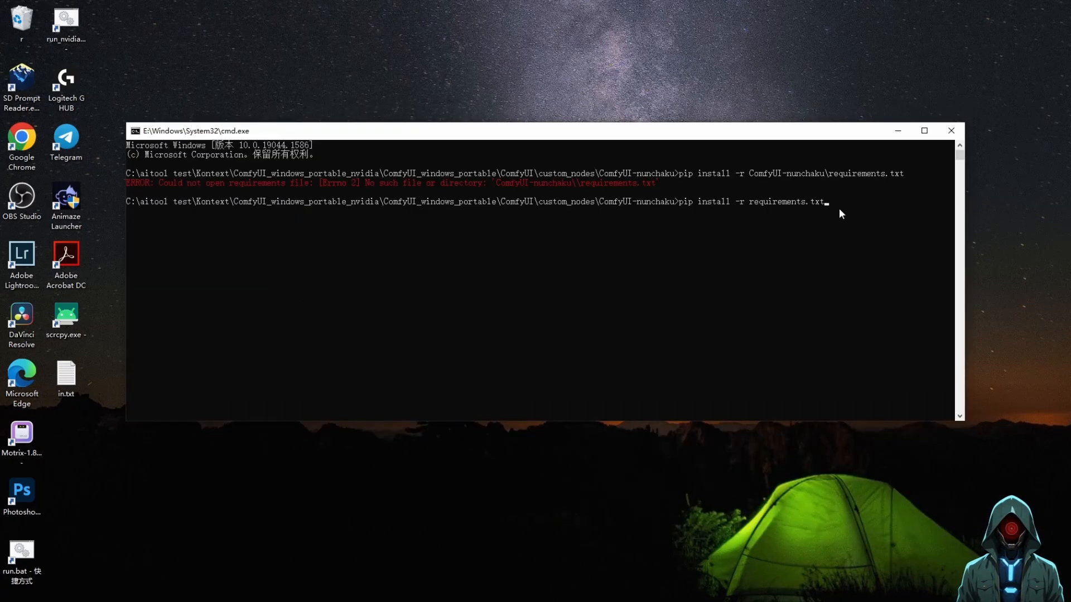
key("Return")
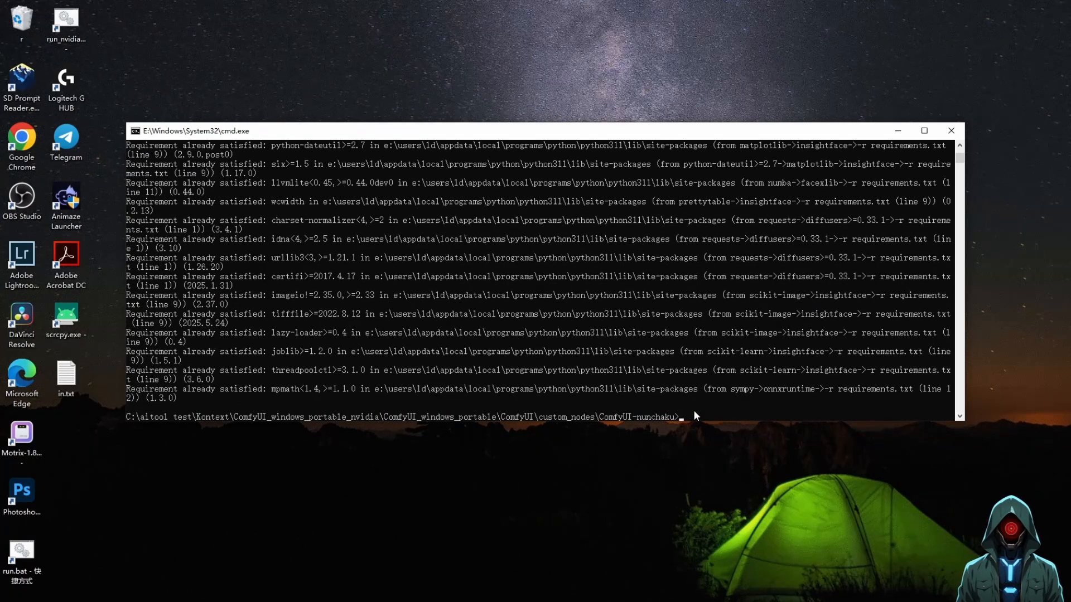
Close the command prompt and check that svdq-int4_r32-flux.1-kontext-dev.safetensors is in the ComfyUI models\unet folder
left_click(695, 411)
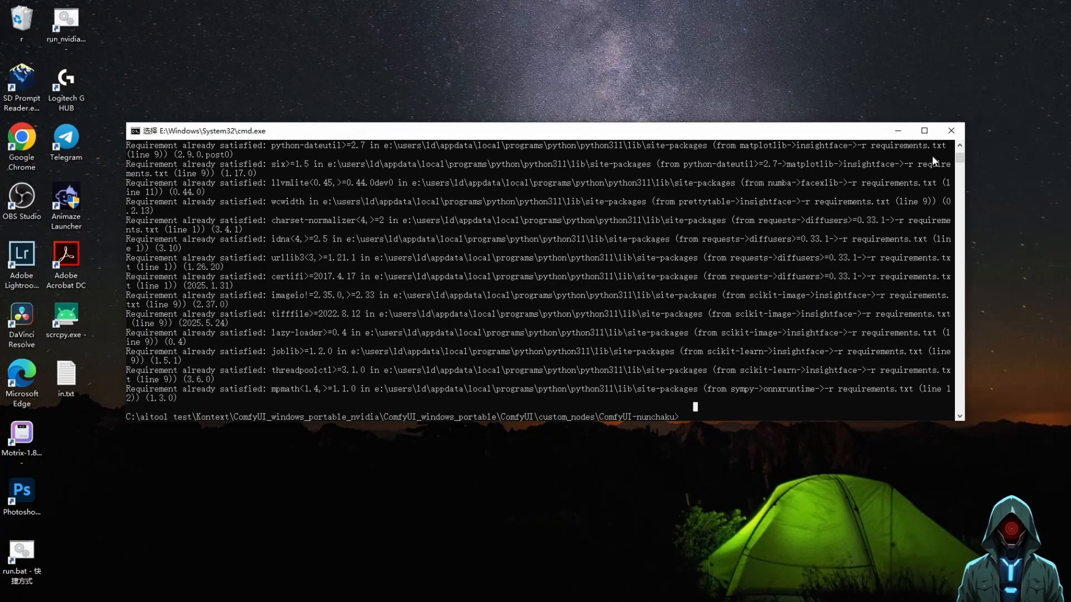
left_click(950, 131)
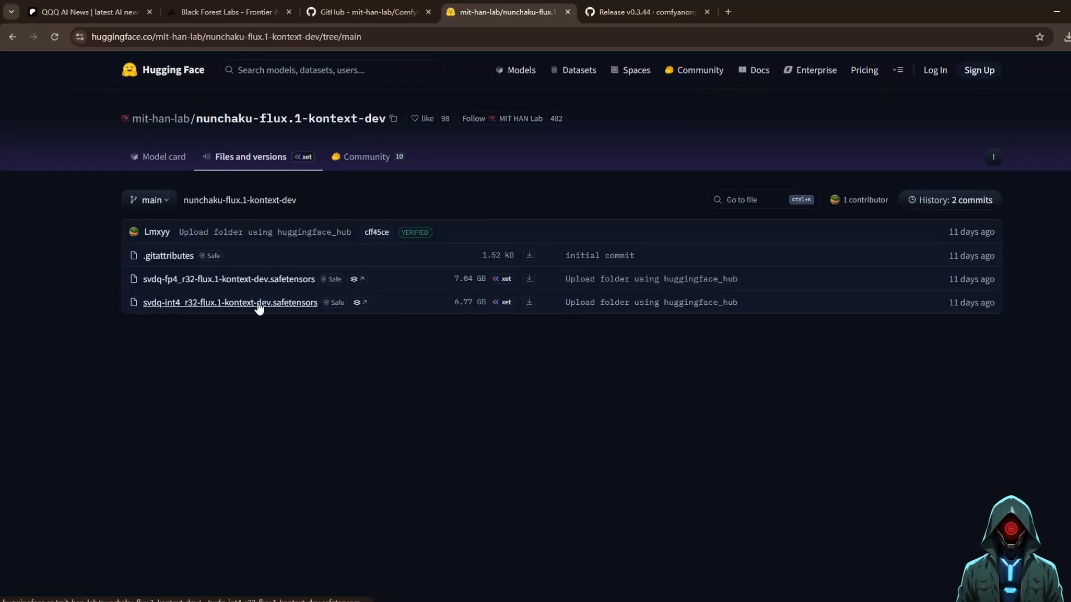
key("alt+Tab")
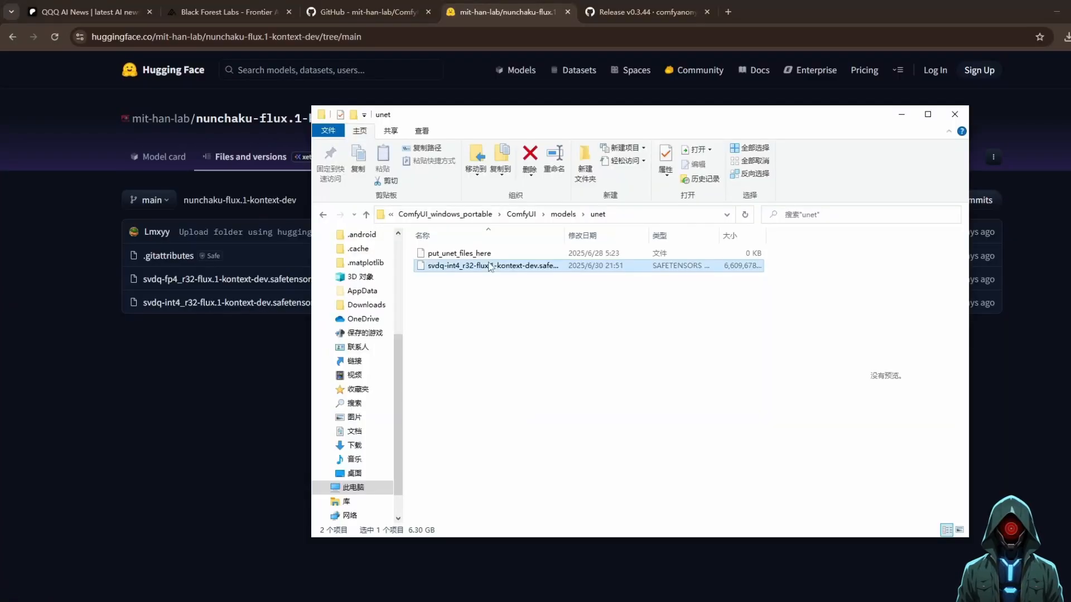
left_click_drag(564, 127, 758, 148)
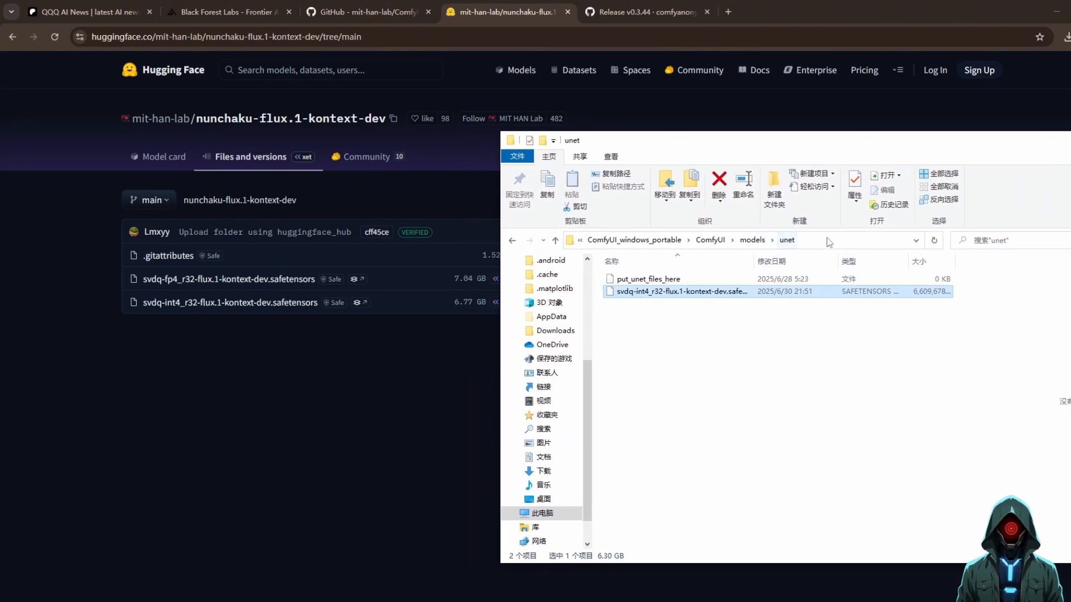
left_click(845, 240)
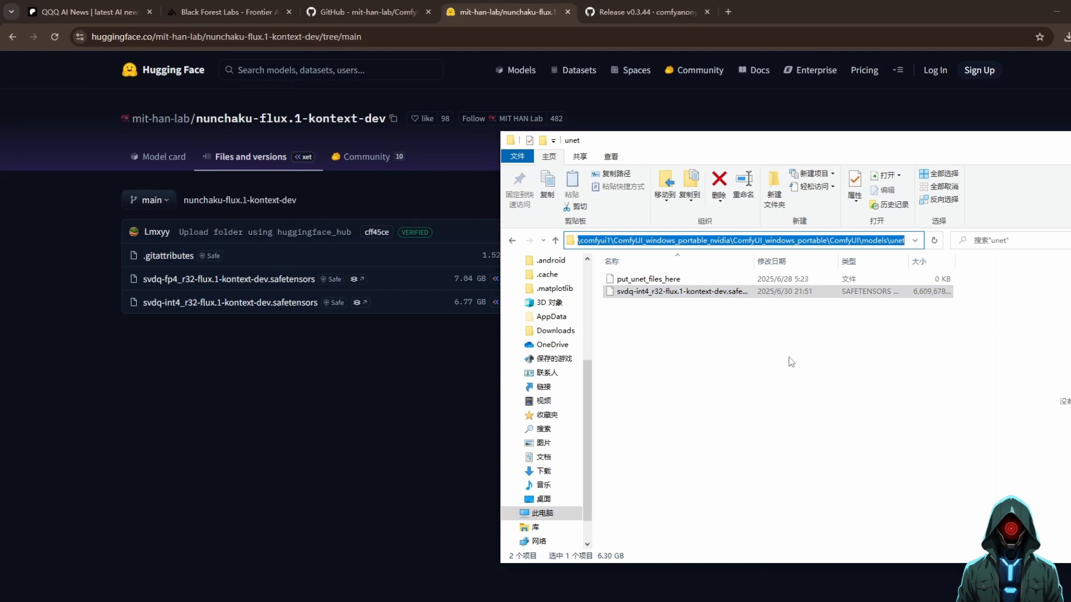
key("Escape")
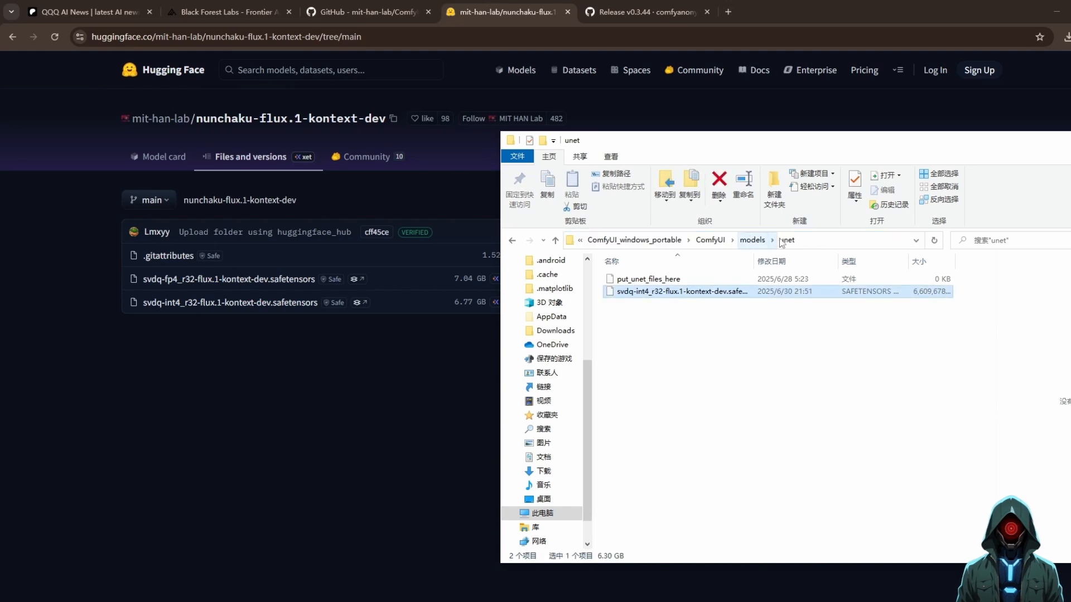
left_click(735, 371)
Open the models\clip folder and check the clip_l.safetensors and t5xxl_fp8_e4m3fn_scaled.safetensors files there
left_click(752, 240)
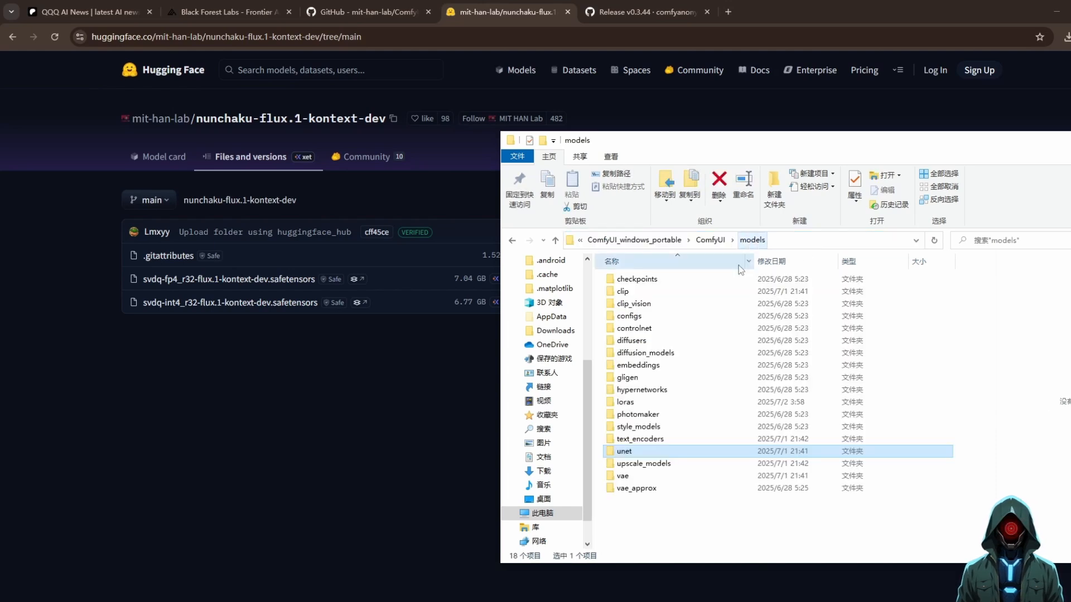
double_click(656, 290)
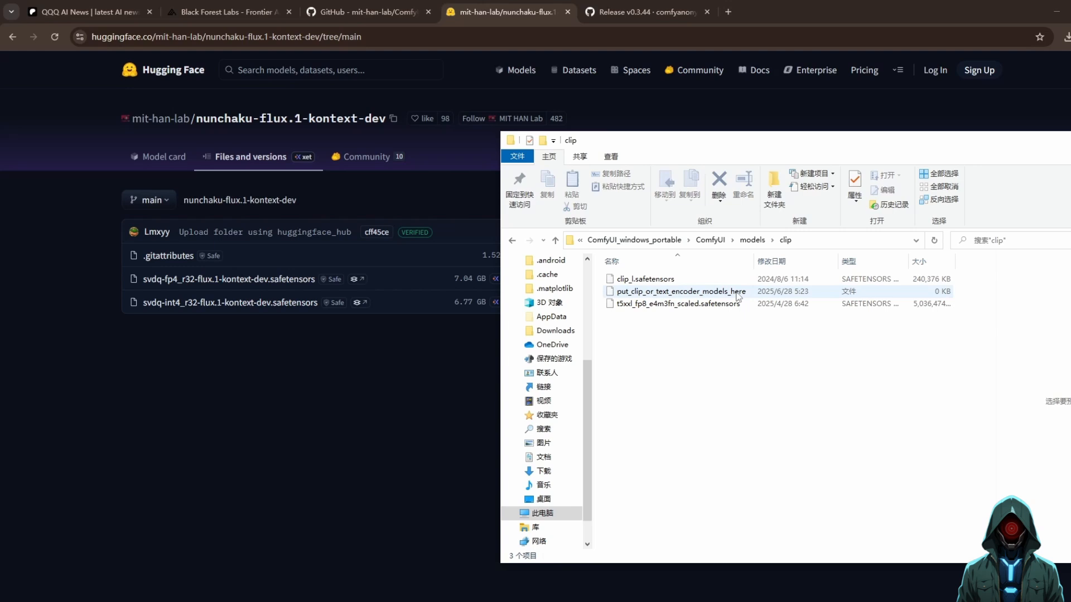
left_click(655, 302)
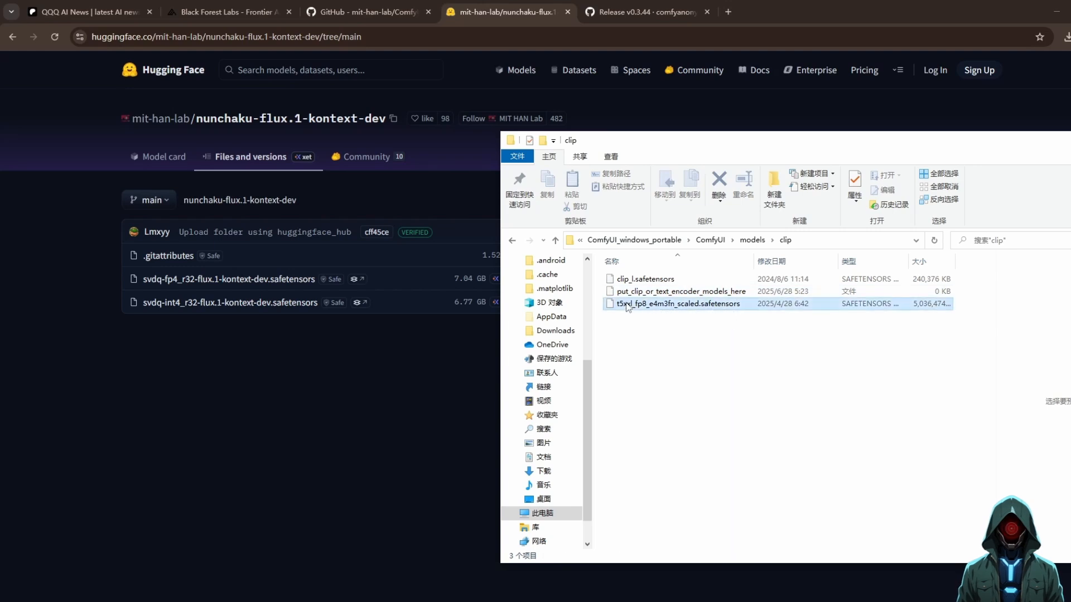
left_click(655, 280)
left_click(659, 305)
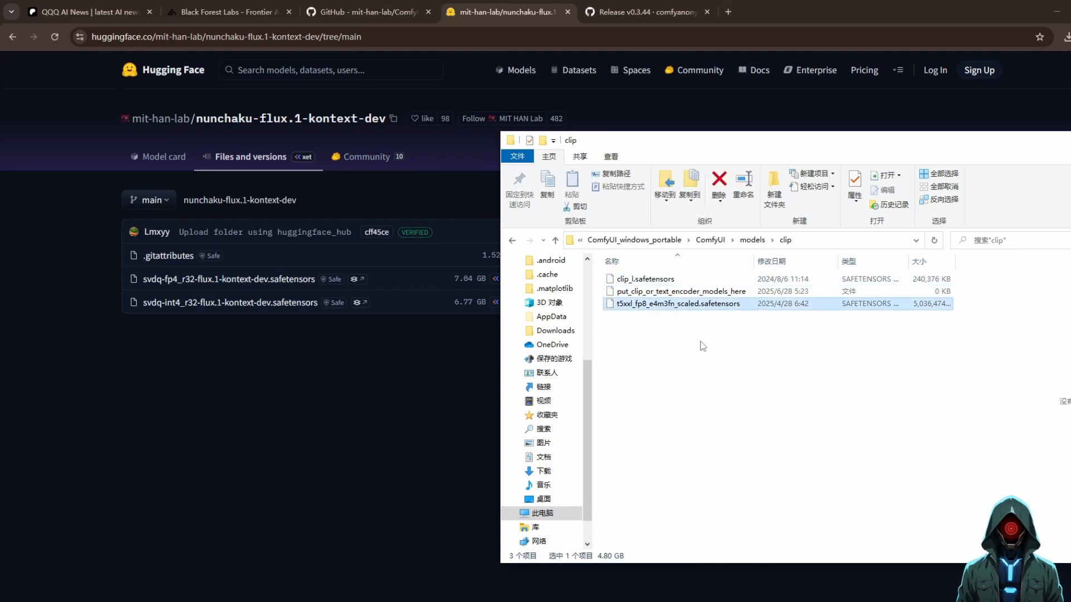
Return to the FLUX.1 Kontext model list in the Patreon post and open the clip_l.safetensors page on Hugging Face
left_click(123, 5)
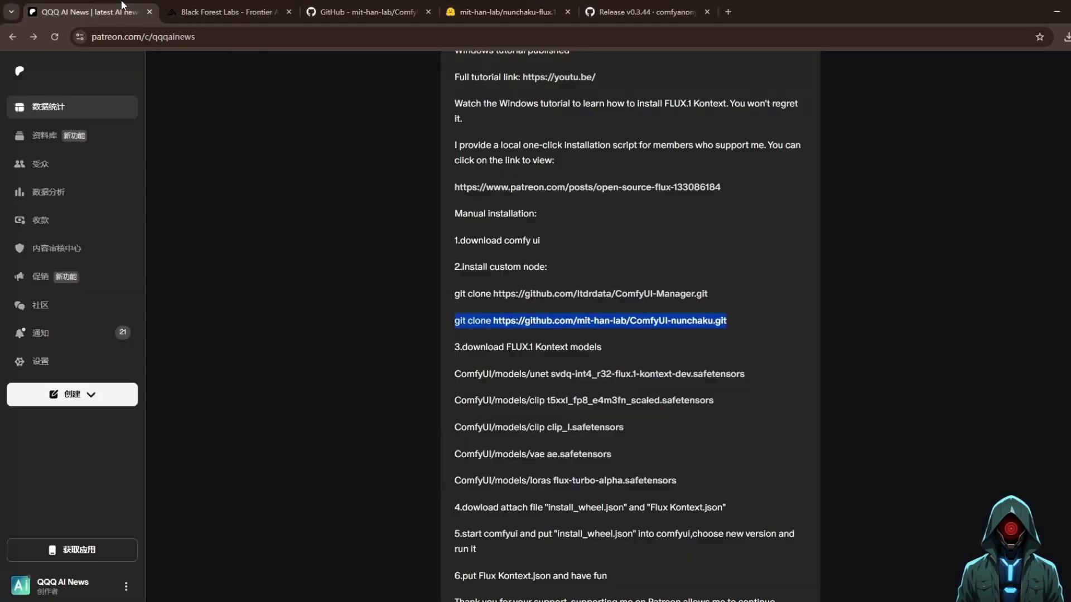
left_click_drag(601, 347, 503, 347)
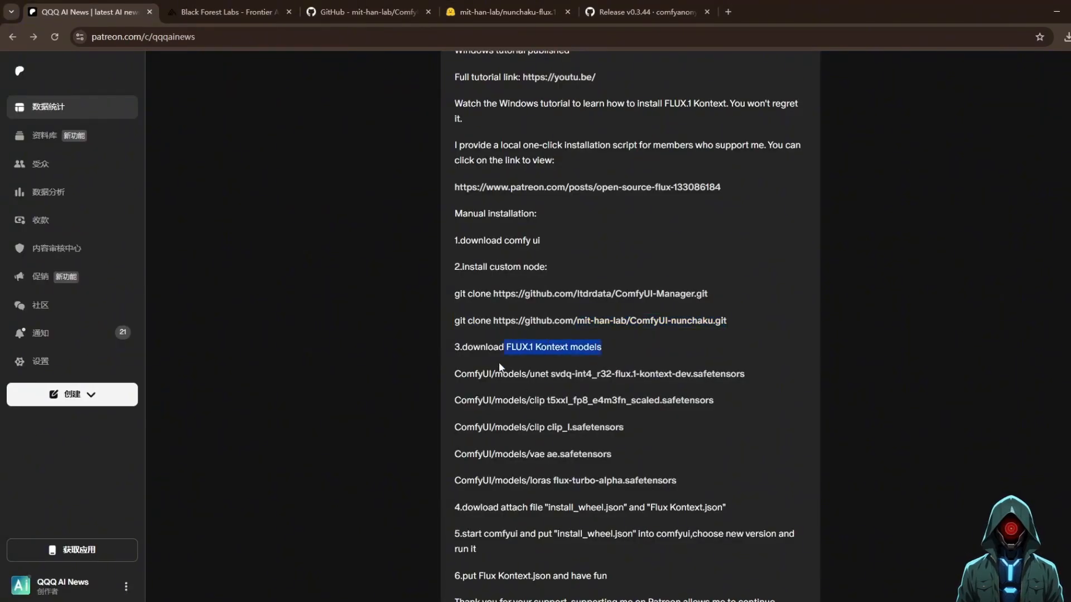
left_click(500, 368)
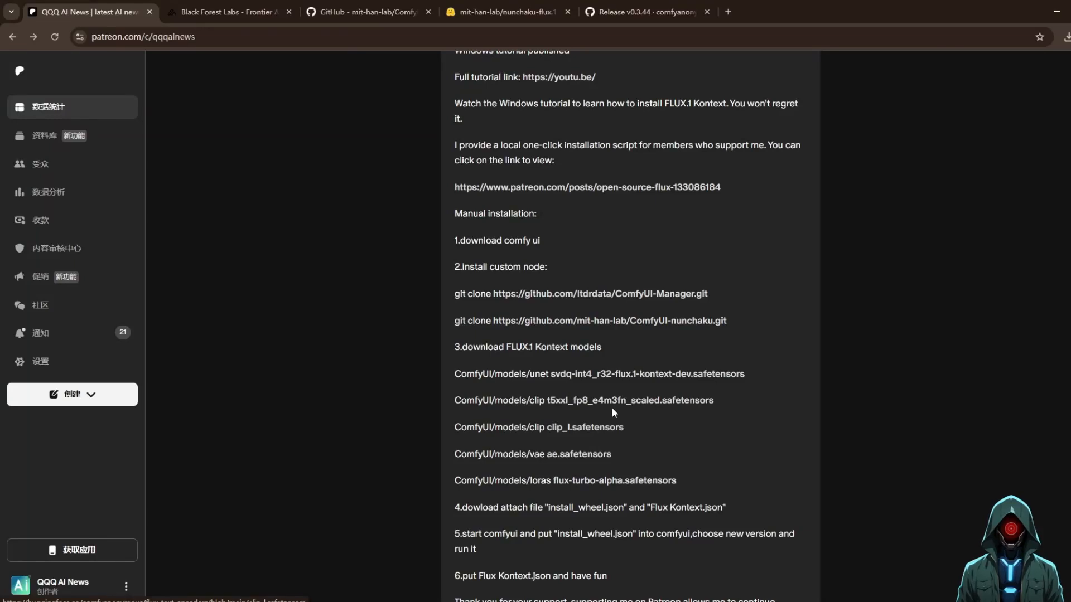
left_click(588, 429)
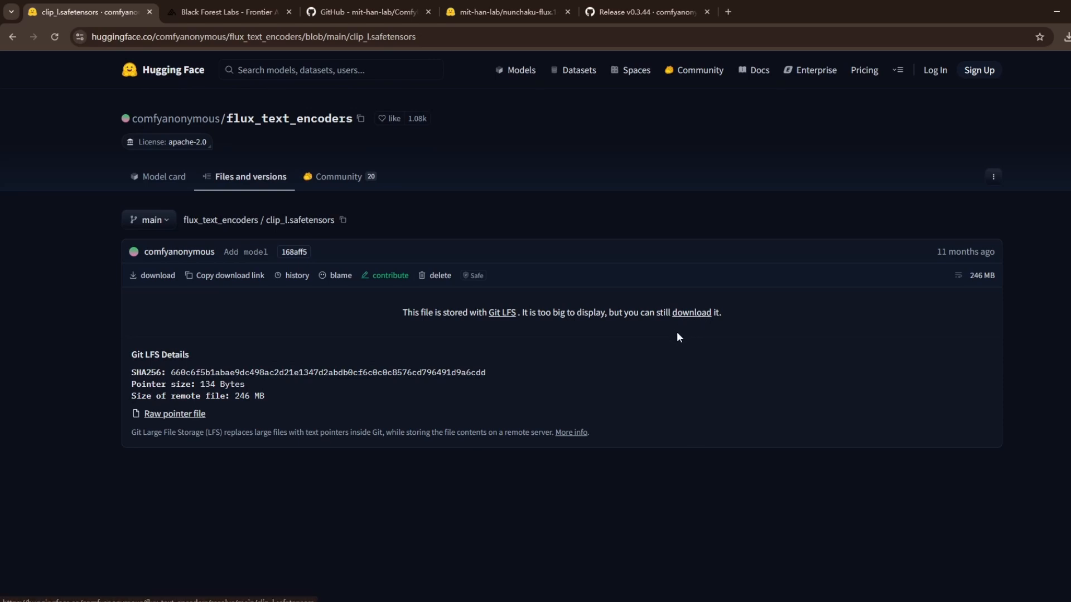
View the ae.safetensors page of ffxvs/vae-flux on Hugging Face and bring up the local vae folder
key("alt+Tab")
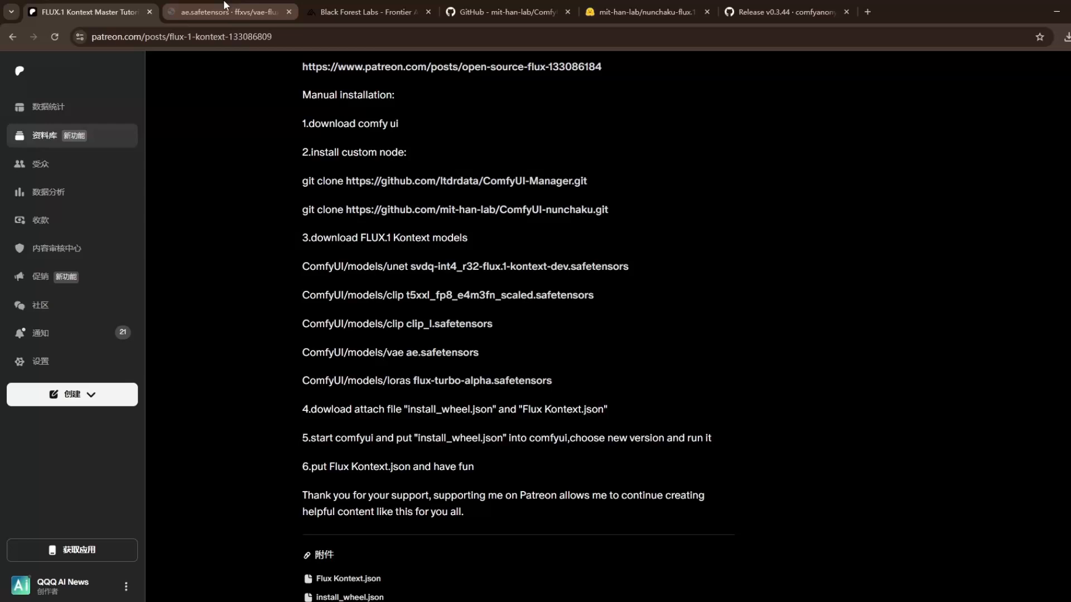
left_click(225, 8)
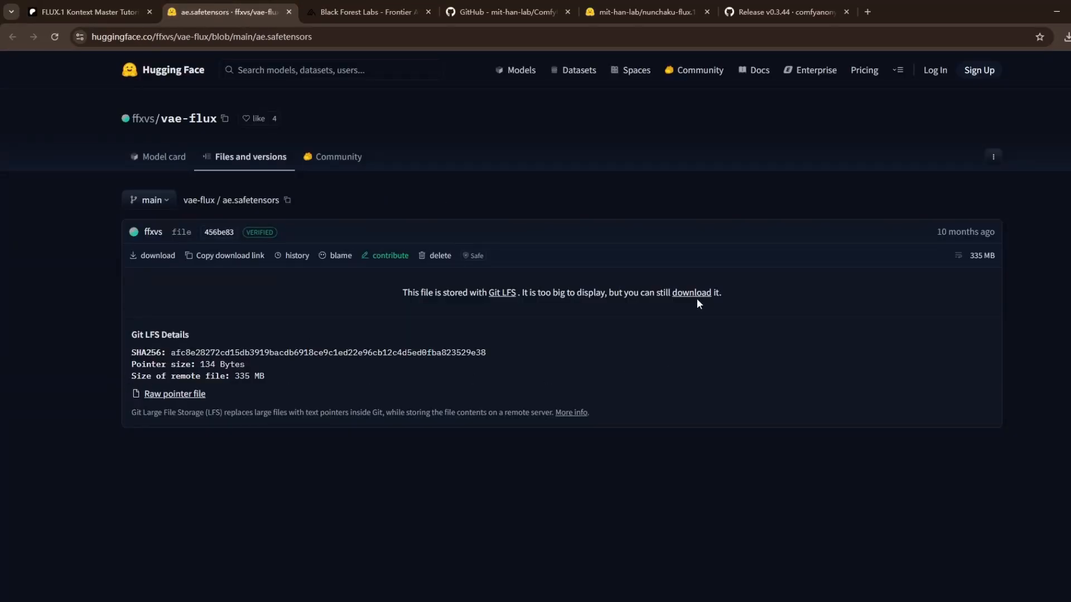
mouse_move(330, 600)
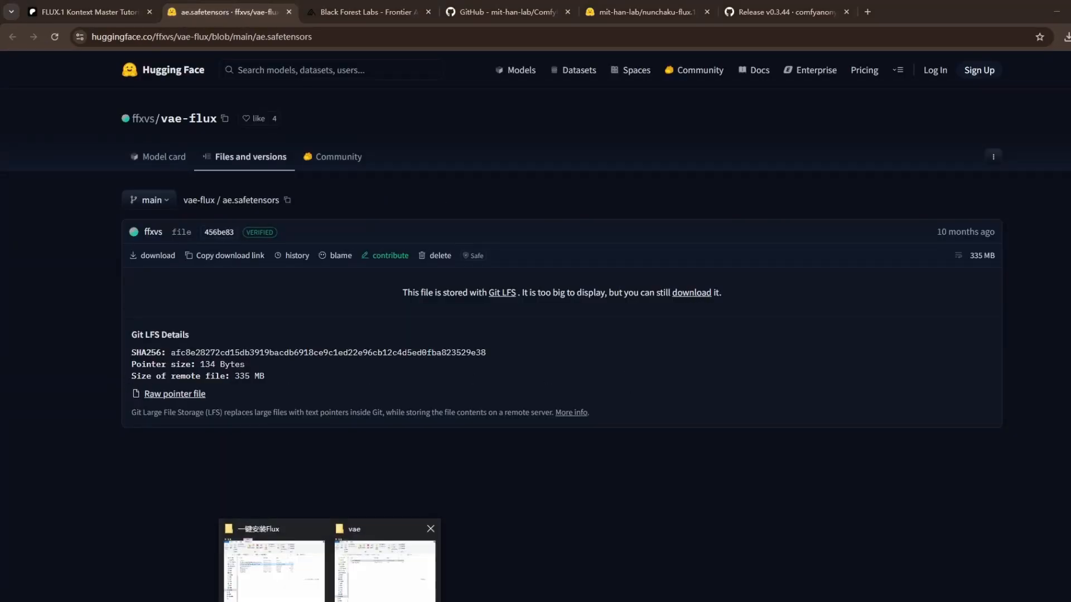
left_click(384, 569)
Go to the models\loras folder and select FLUX.1-Turbo-Alpha.safetensors
left_click(752, 240)
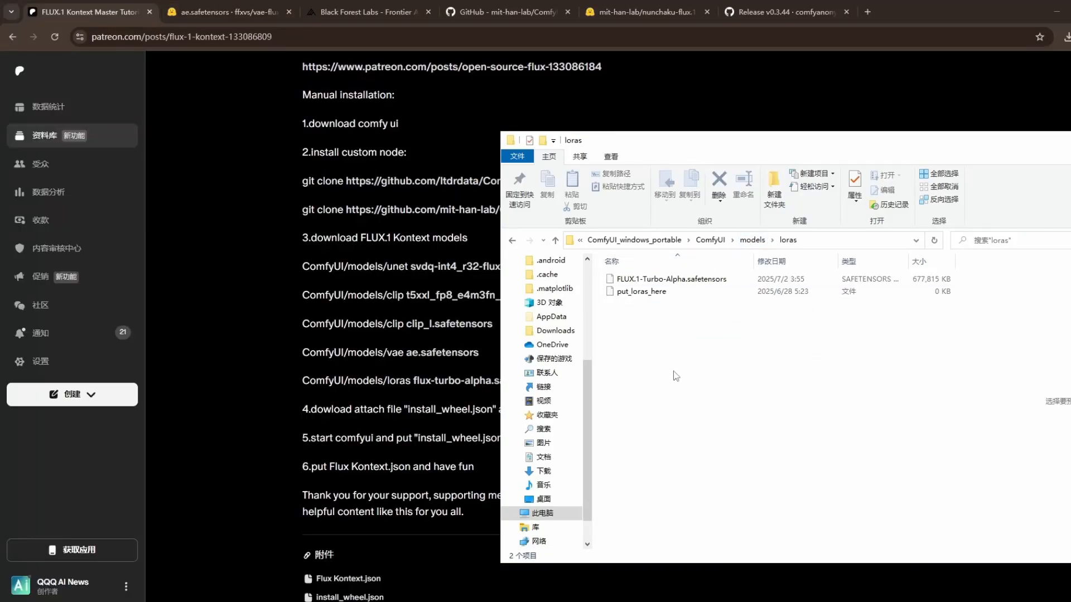
left_click(669, 279)
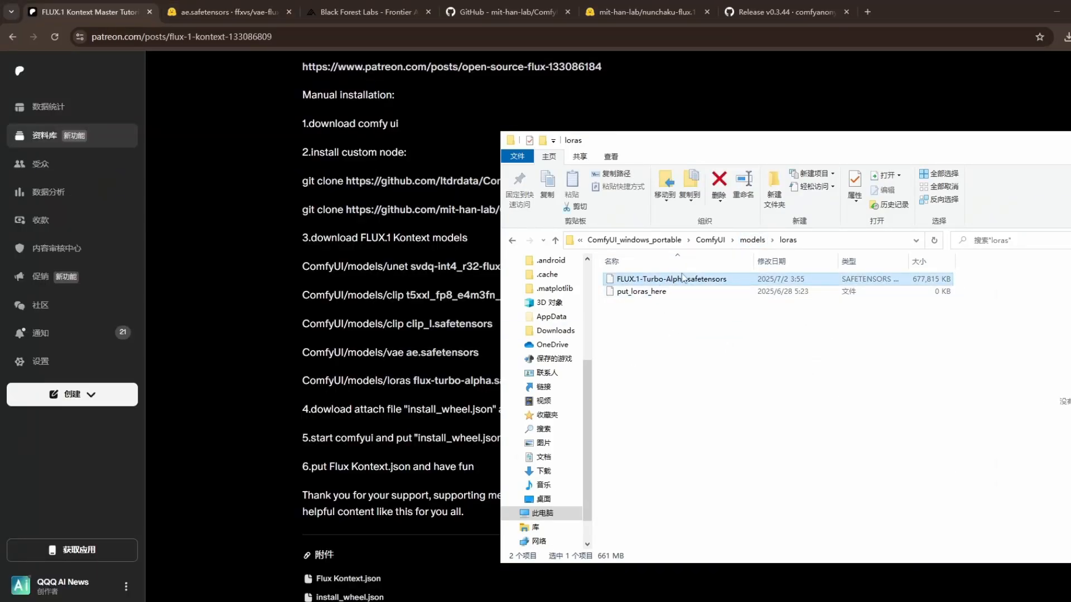
Return to the Patreon post and find its attached install_wheel.json file
left_click(269, 395)
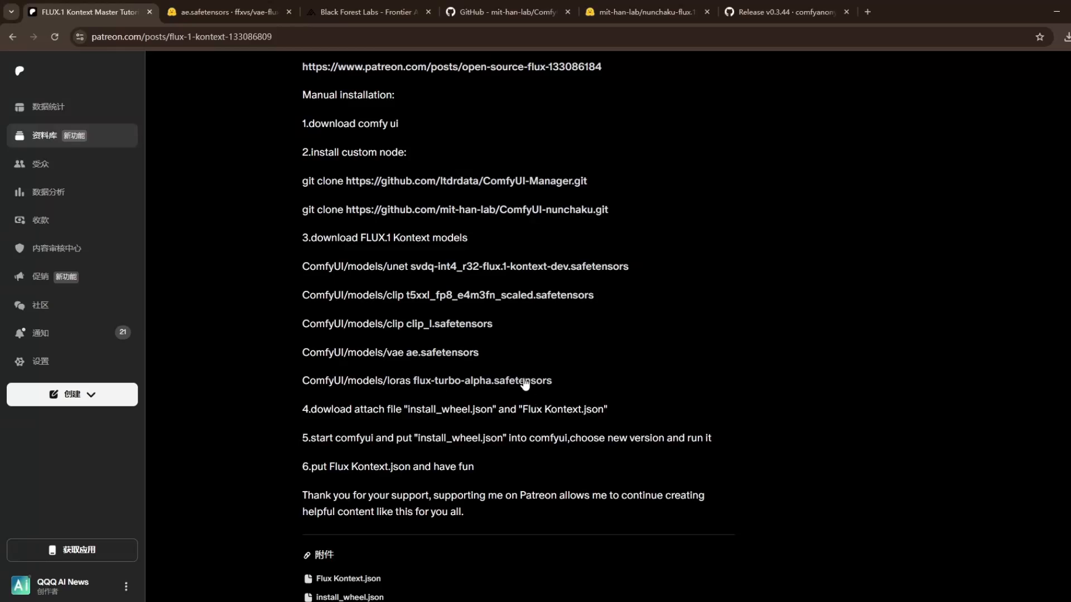
double_click(450, 408)
scroll(390, 446, "down", 2)
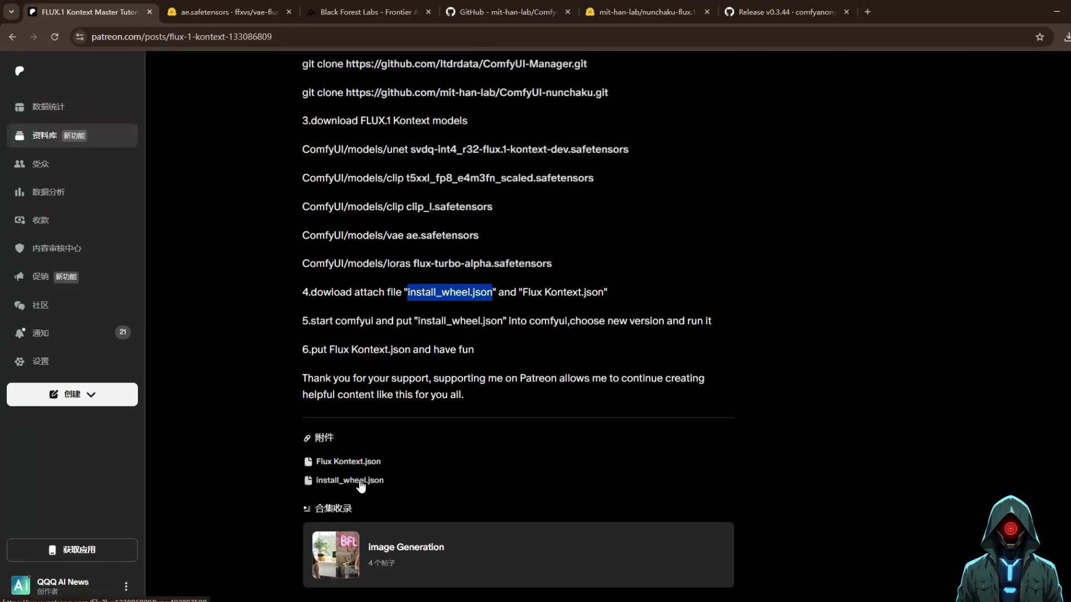
Start ComfyUI by running run_nvidia_gpu.bat from the ComfyUI_windows_portable folder
key("alt+Tab")
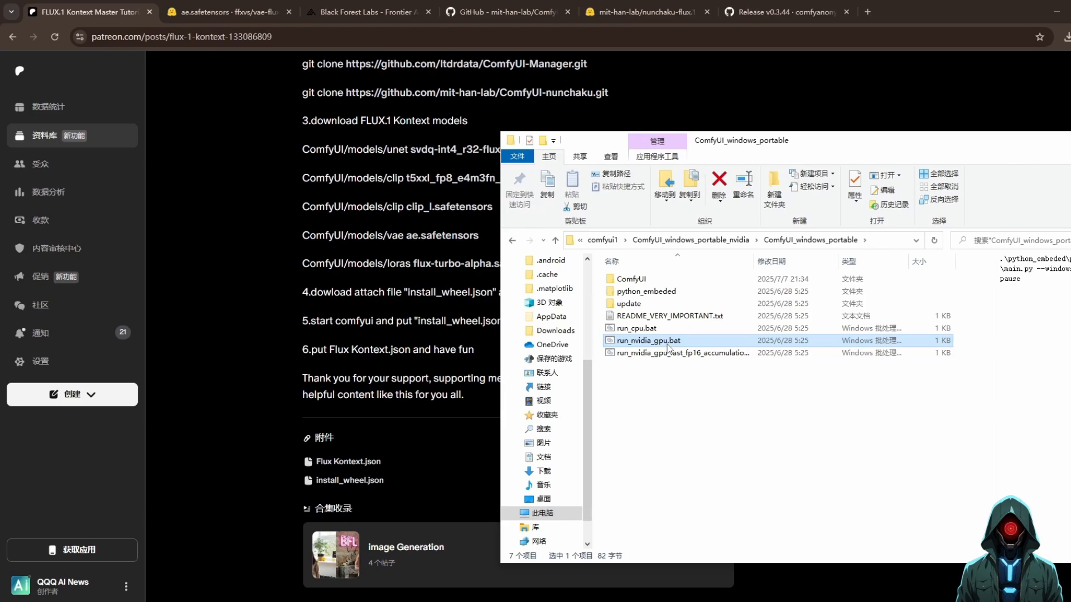
double_click(667, 344)
left_click(671, 450)
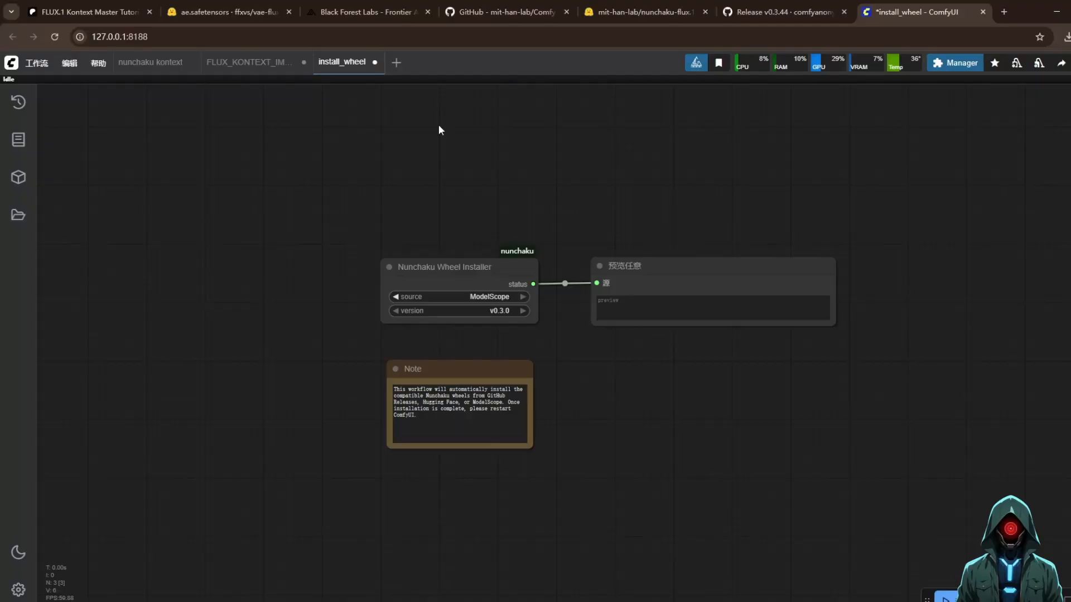
Set the version in the Nunchaku Wheel Installer node to v0.3.1
scroll(440, 398, "up", 5)
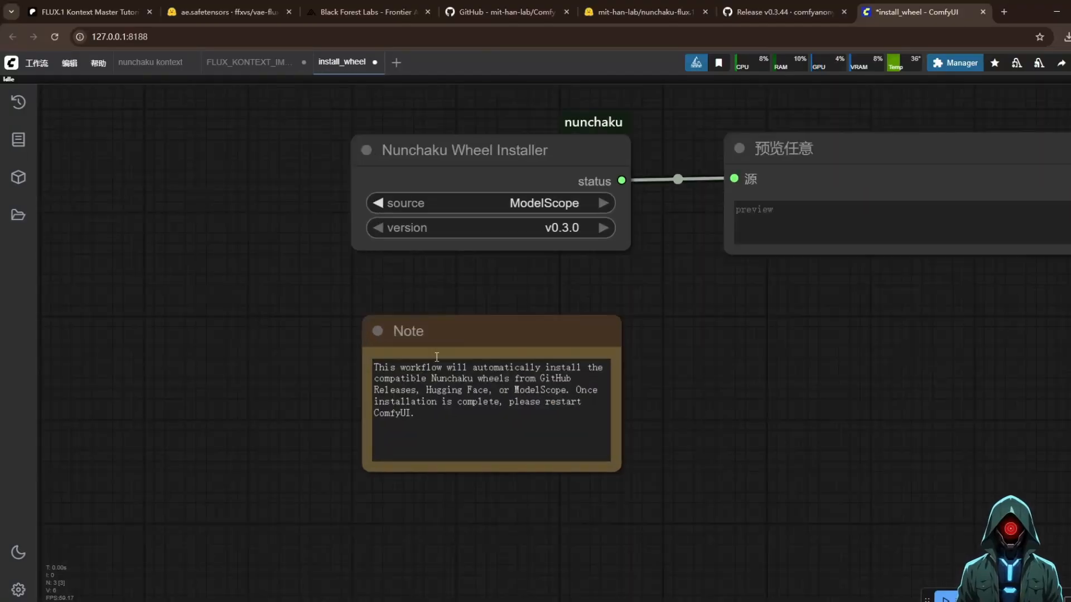
scroll(430, 382, "down", 2)
left_click(558, 243)
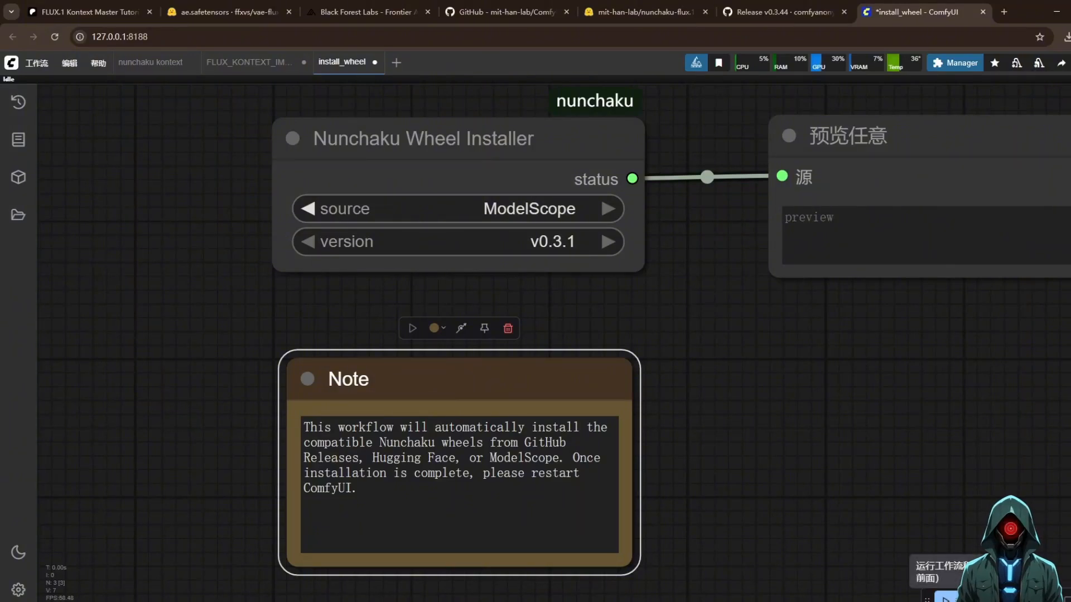
Restart the ComfyUI server through ComfyUI Manager and confirm the reboot
left_click(963, 64)
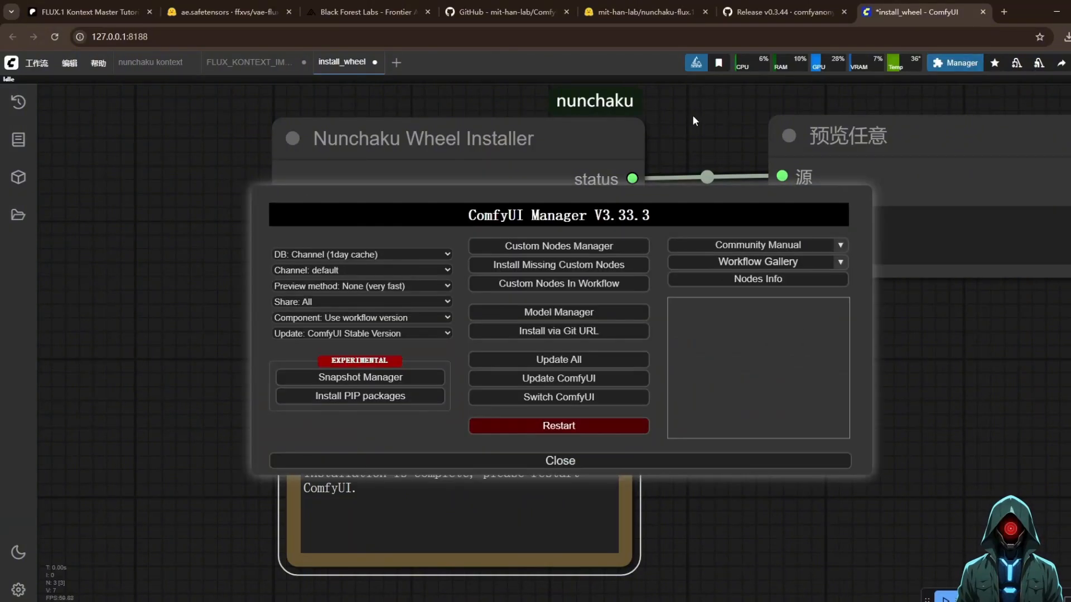
left_click(561, 428)
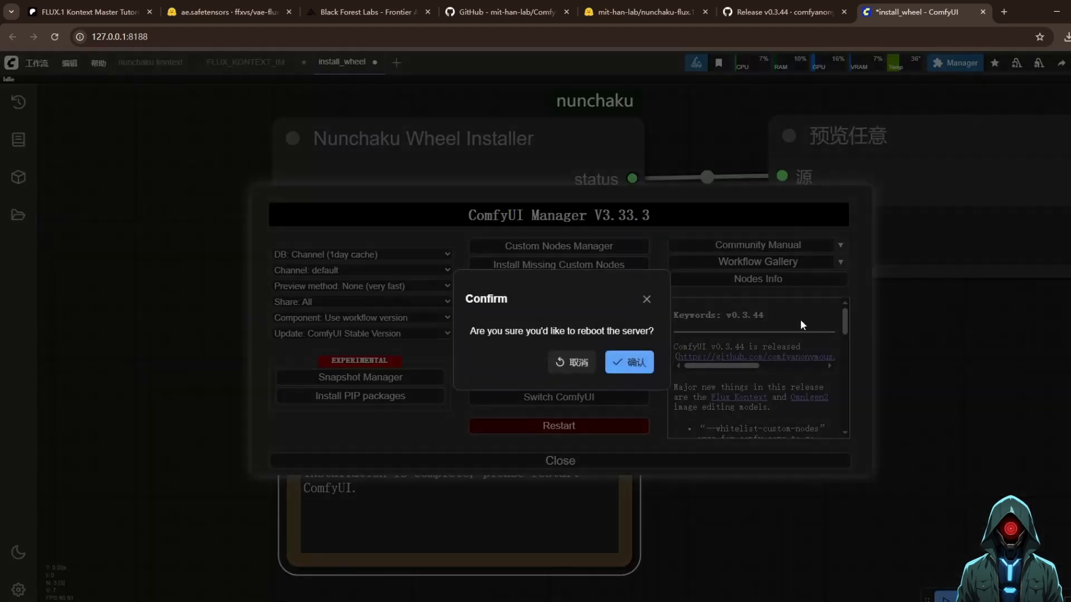
left_click(628, 362)
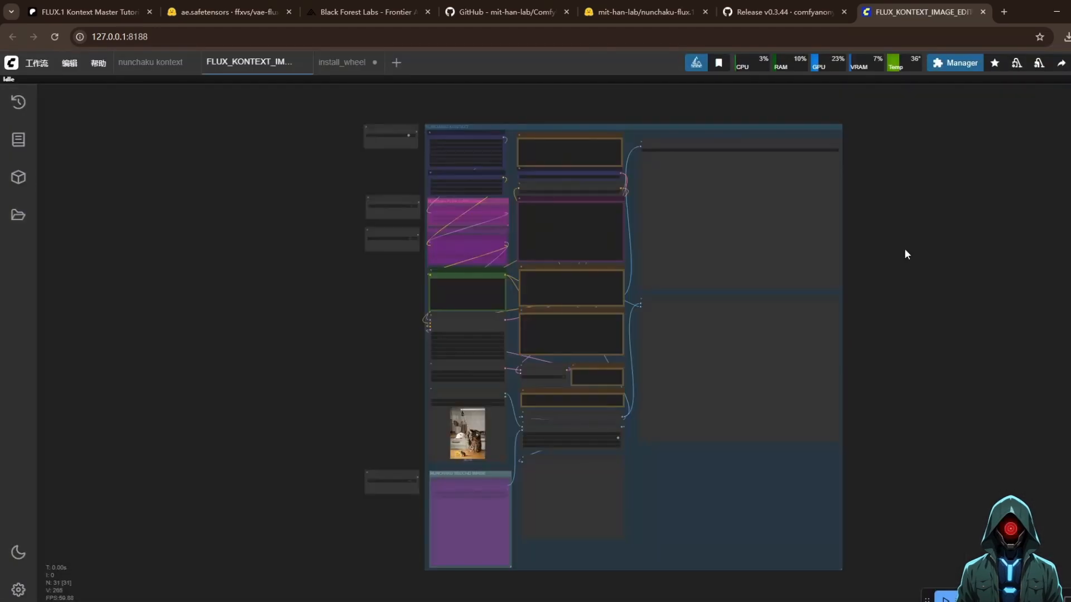
Examine the Nunchaku FLUX DiT Loader and dual CLIP loader settings in the FLUX Kontext workflow
scroll(433, 112, "up", 10)
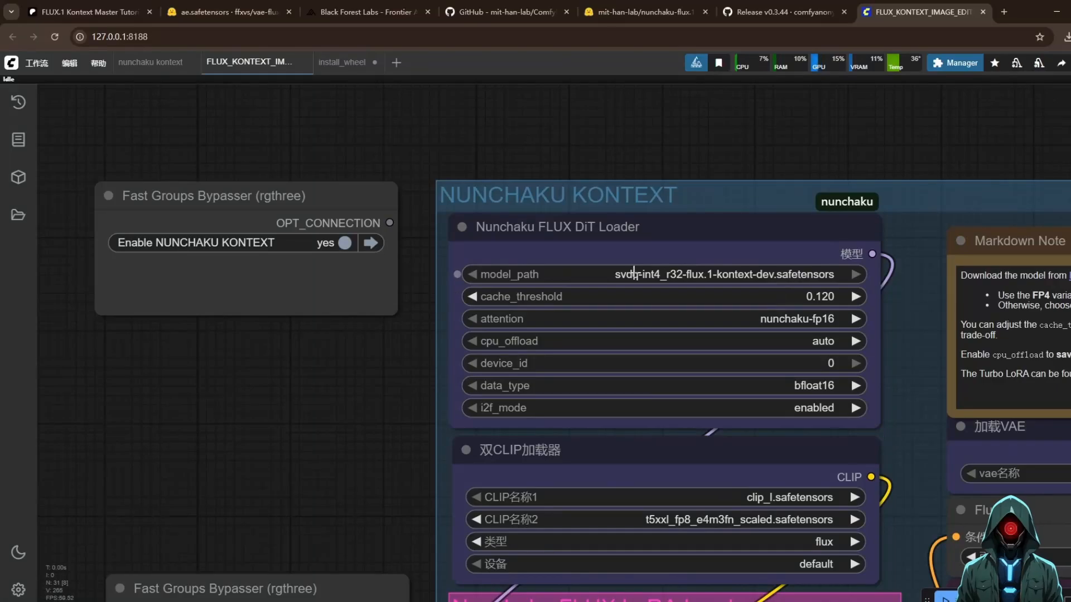
scroll(784, 182, "down", 5)
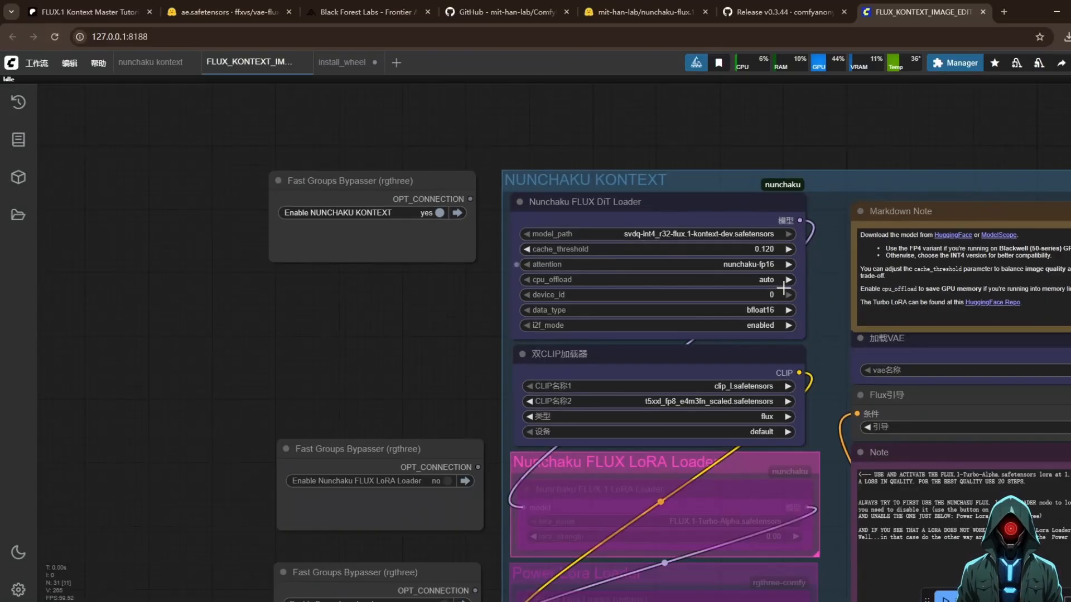
scroll(750, 319, "up", 5)
scroll(645, 248, "down", 4)
scroll(744, 337, "up", 2)
scroll(630, 421, "down", 3)
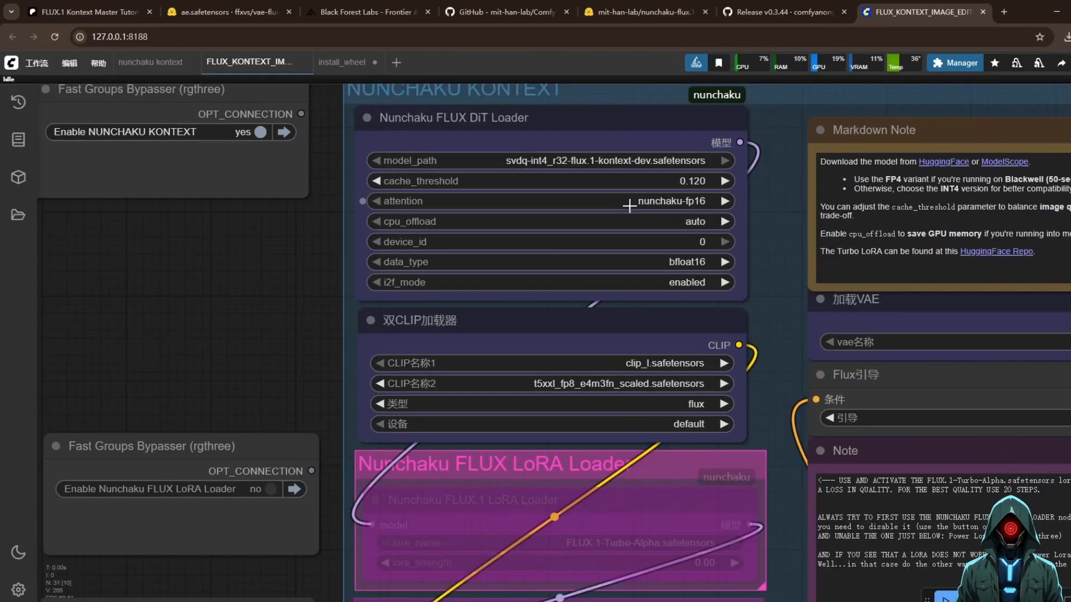
scroll(665, 334, "up", 4)
scroll(665, 333, "down", 3)
scroll(691, 167, "up", 4)
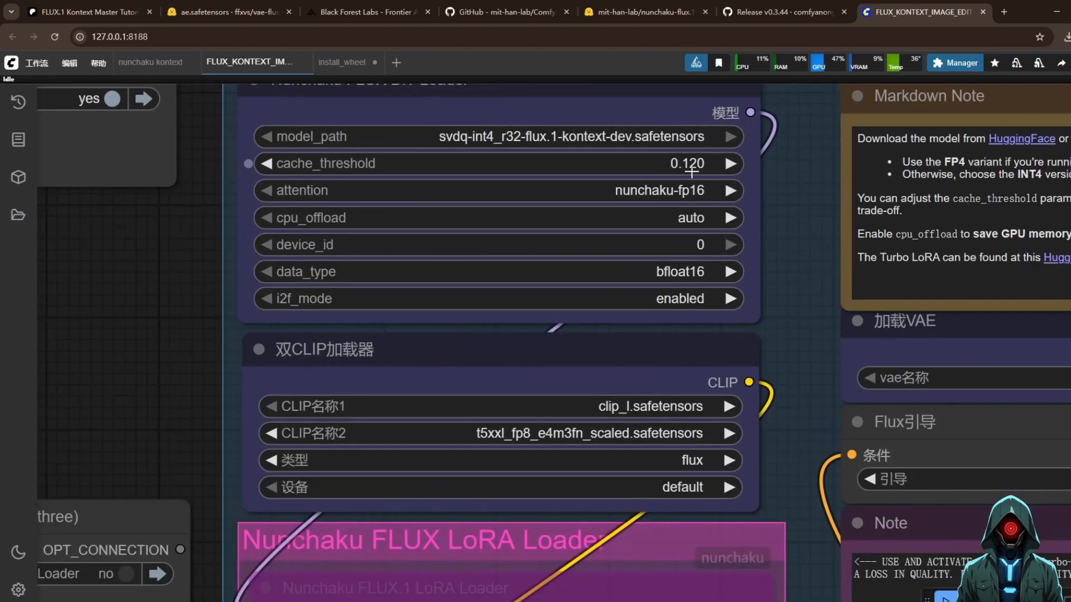
Set cache_threshold in the Nunchaku FLUX DiT Loader node to 0.12
left_click(691, 167)
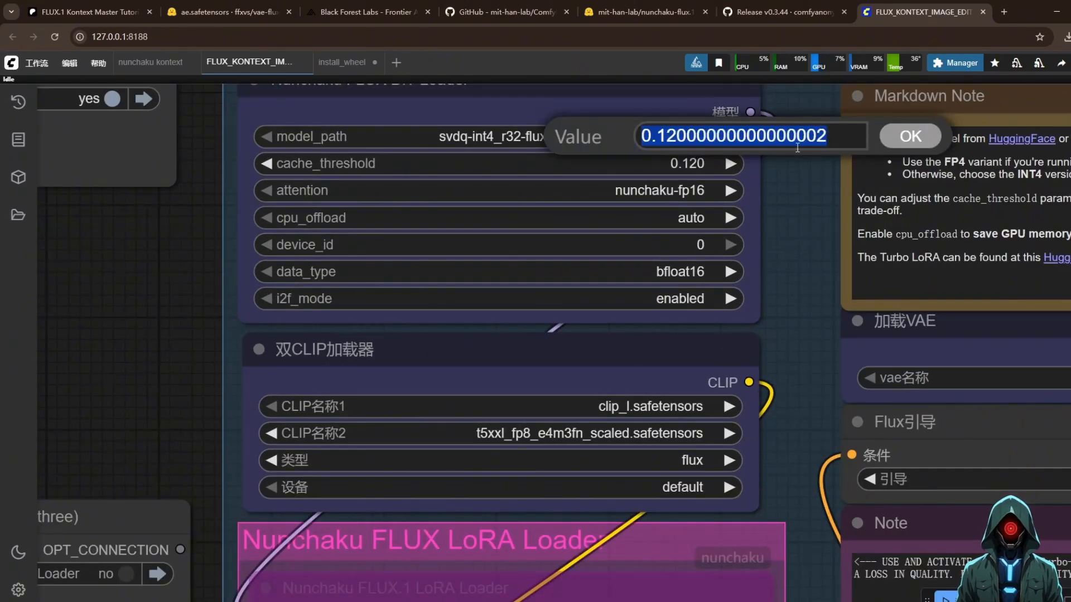
type("0.12")
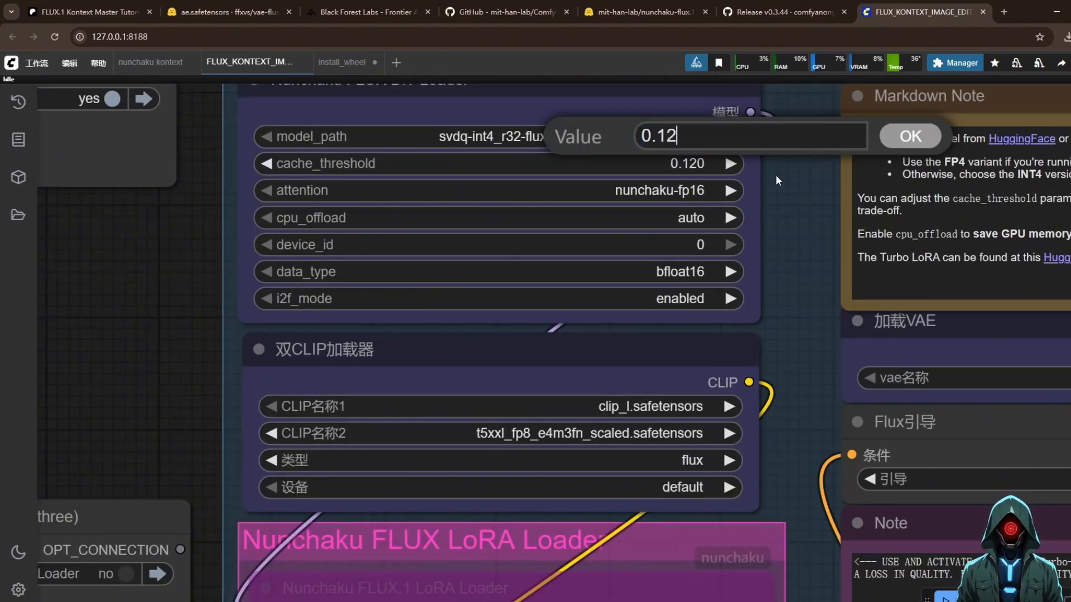
key("Return")
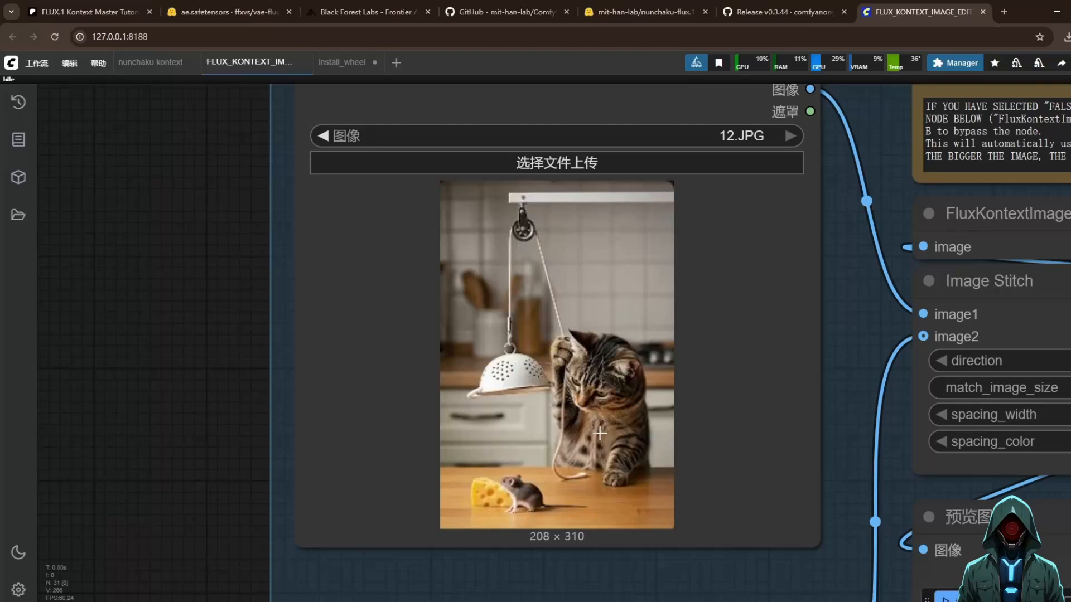
Replace the positive prompt text with "Background changed to outdoor fields"
scroll(600, 433, "down", 7)
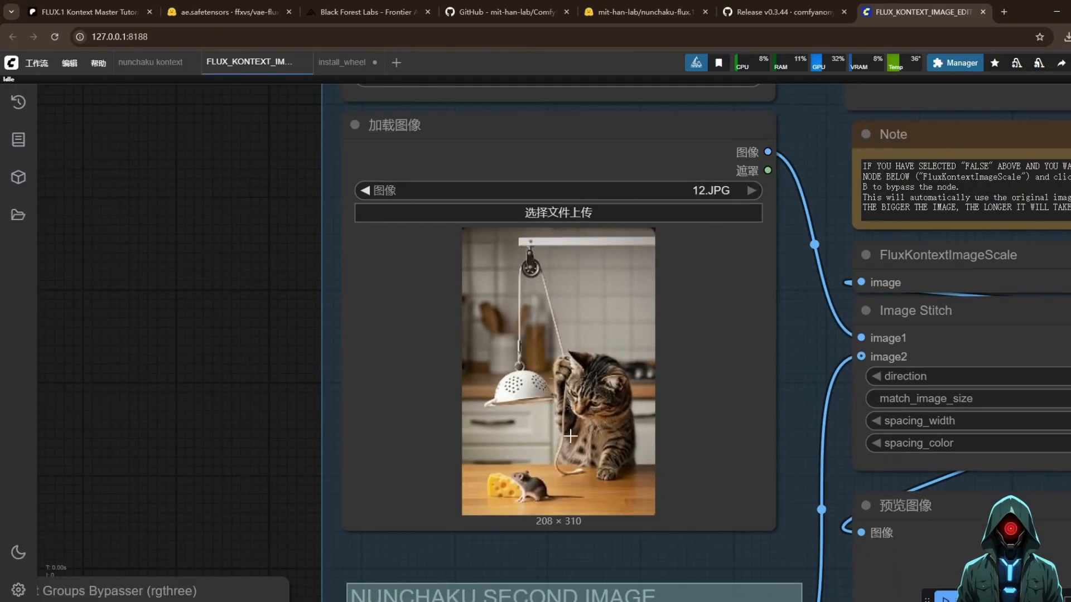
scroll(540, 311, "up", 6)
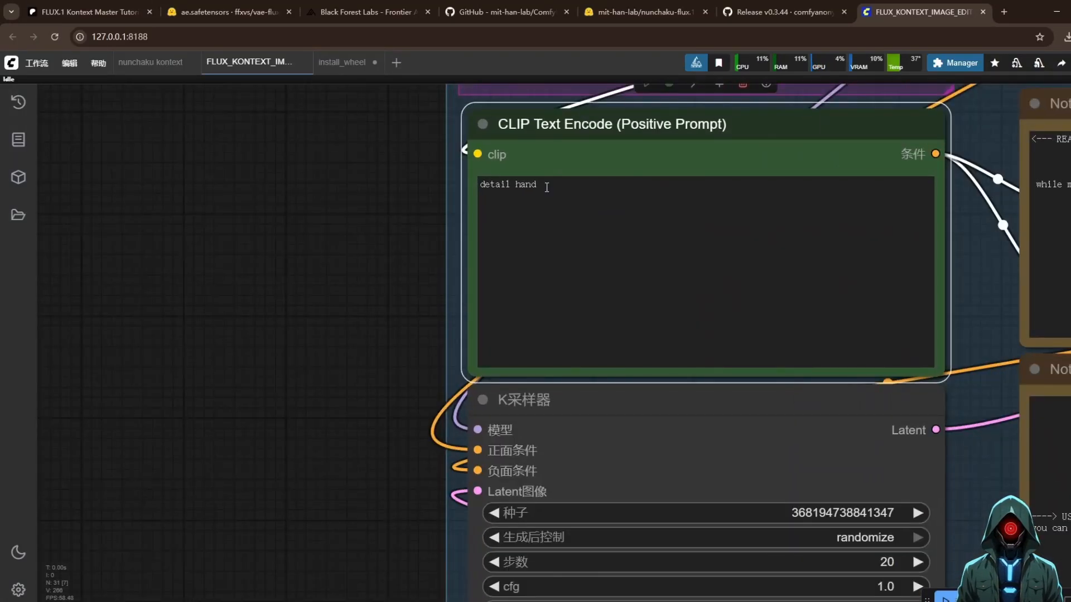
left_click_drag(545, 185, 461, 186)
type("Background changed to outdoor fields")
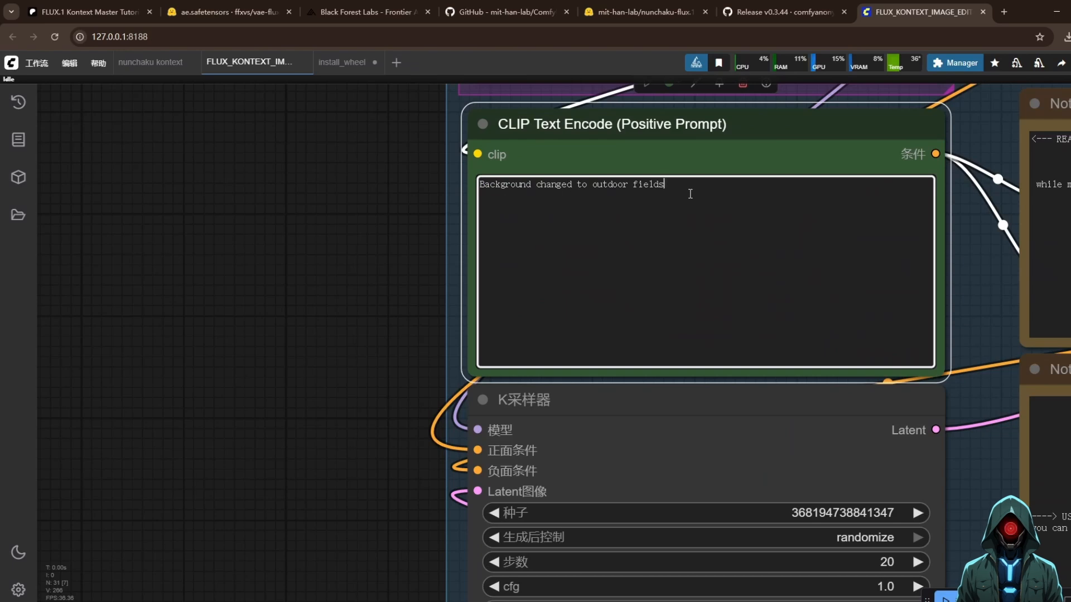
key("ctrl+a")
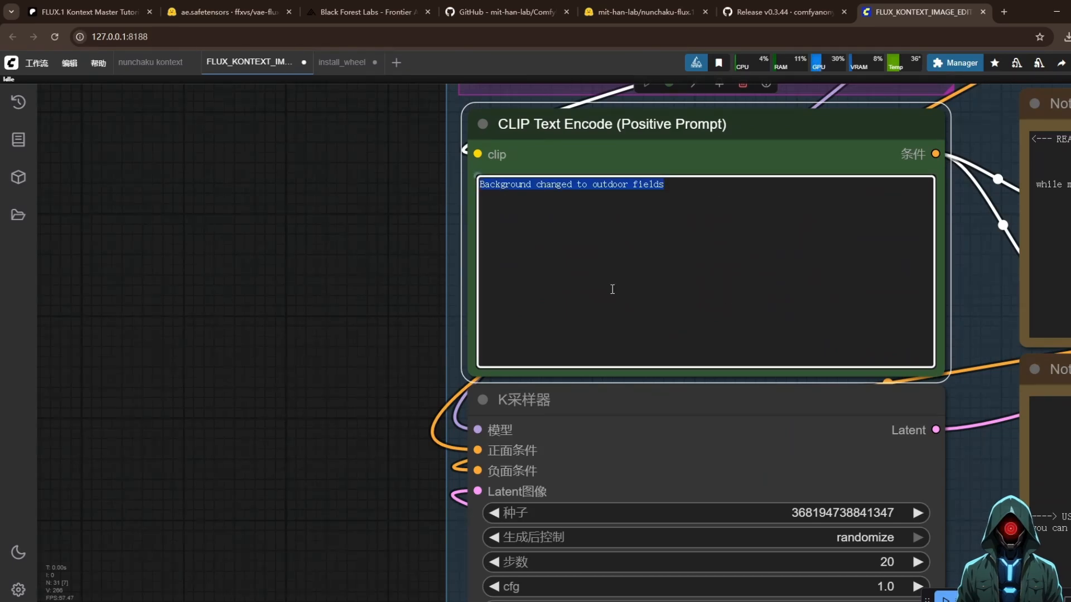
scroll(725, 201, "down", 5)
scroll(679, 205, "up", 6)
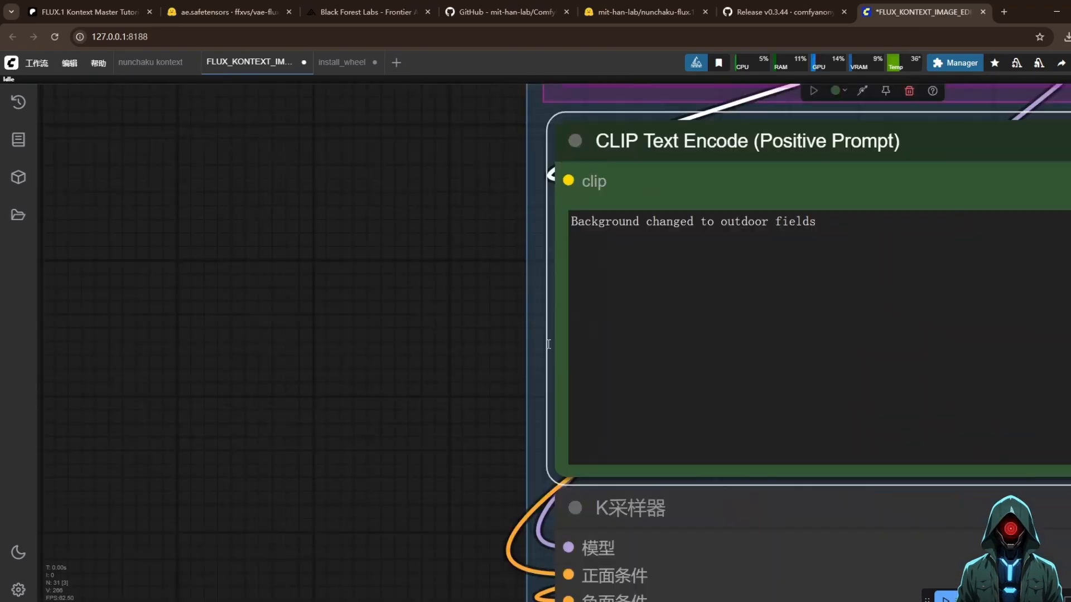
scroll(468, 363, "down", 2)
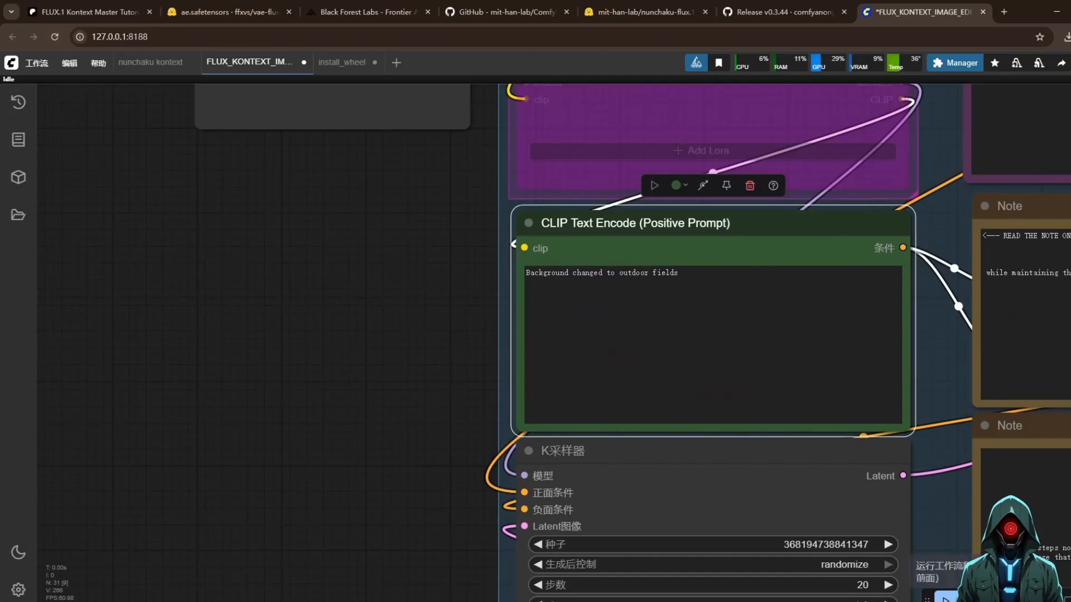
Run the workflow and check its GPU memory usage in Task Manager
left_click(945, 598)
scroll(362, 310, "down", 4)
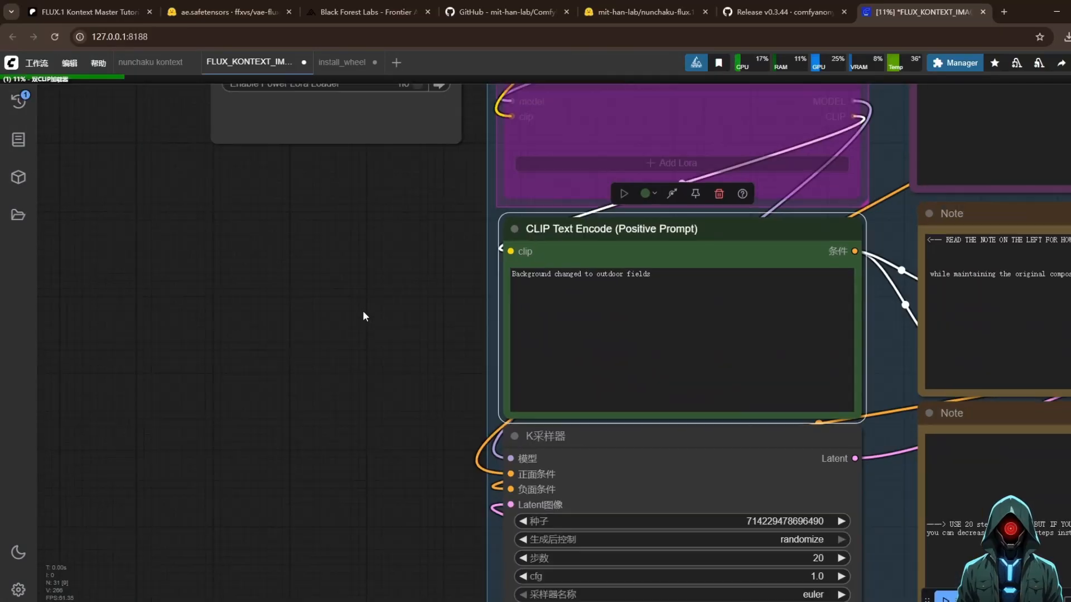
scroll(598, 356, "down", 5)
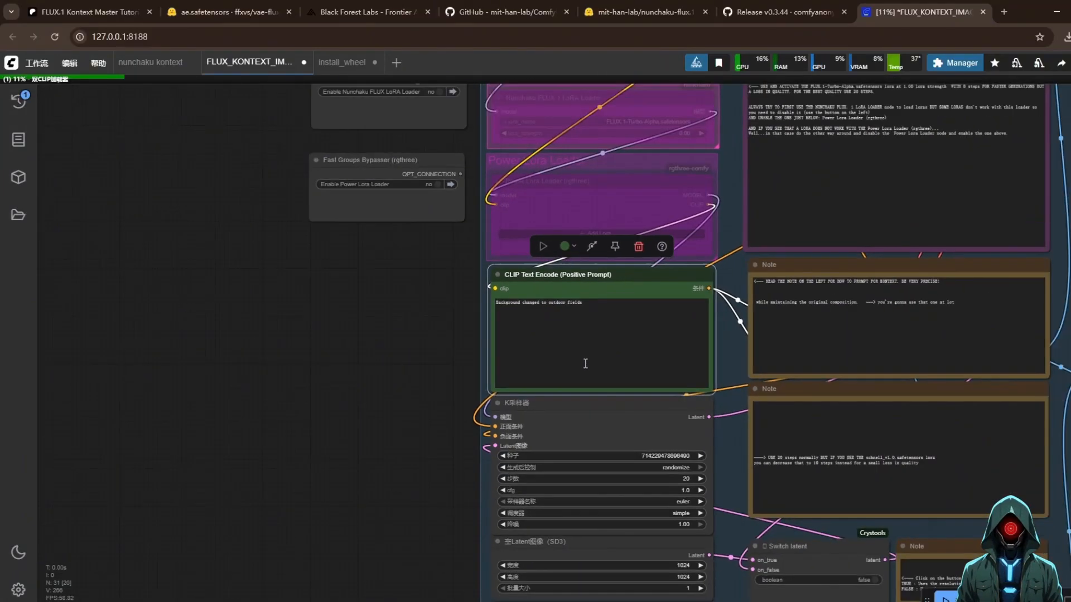
key("ctrl+shift+Escape")
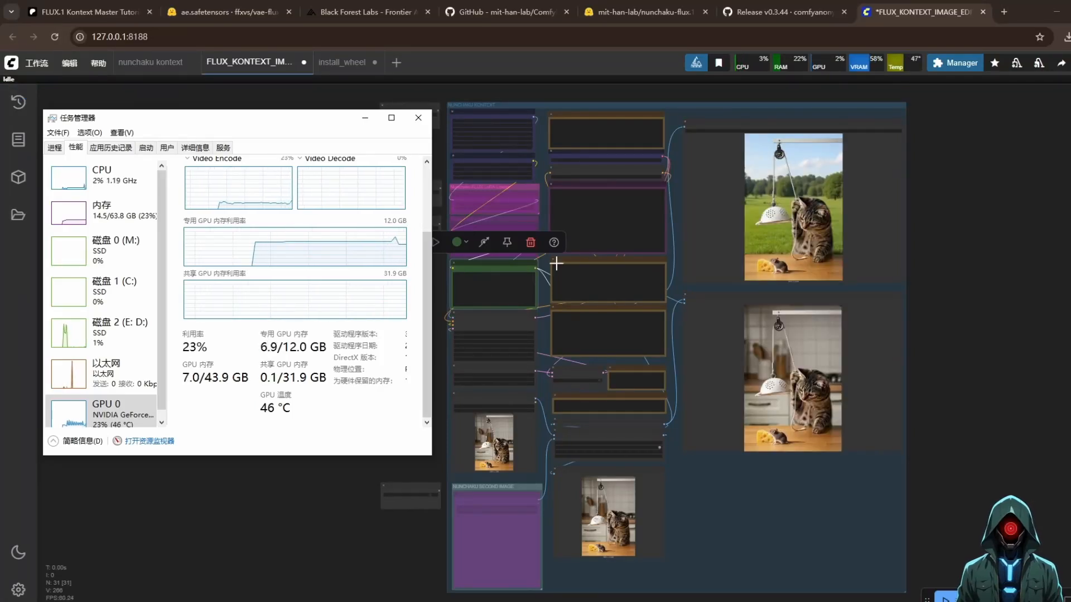
left_click(965, 334)
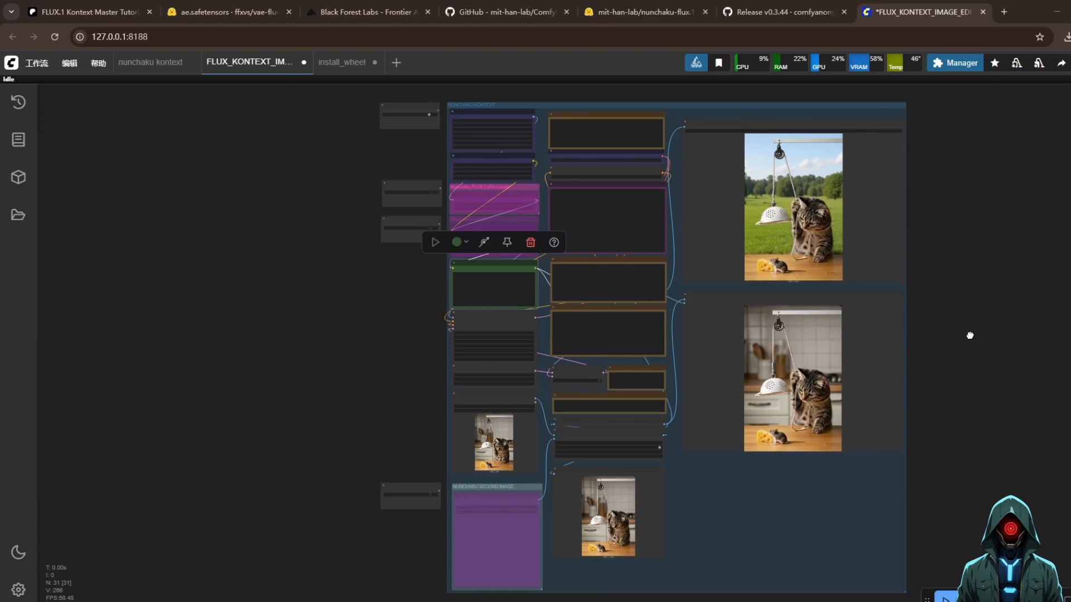
scroll(931, 365, "up", 6)
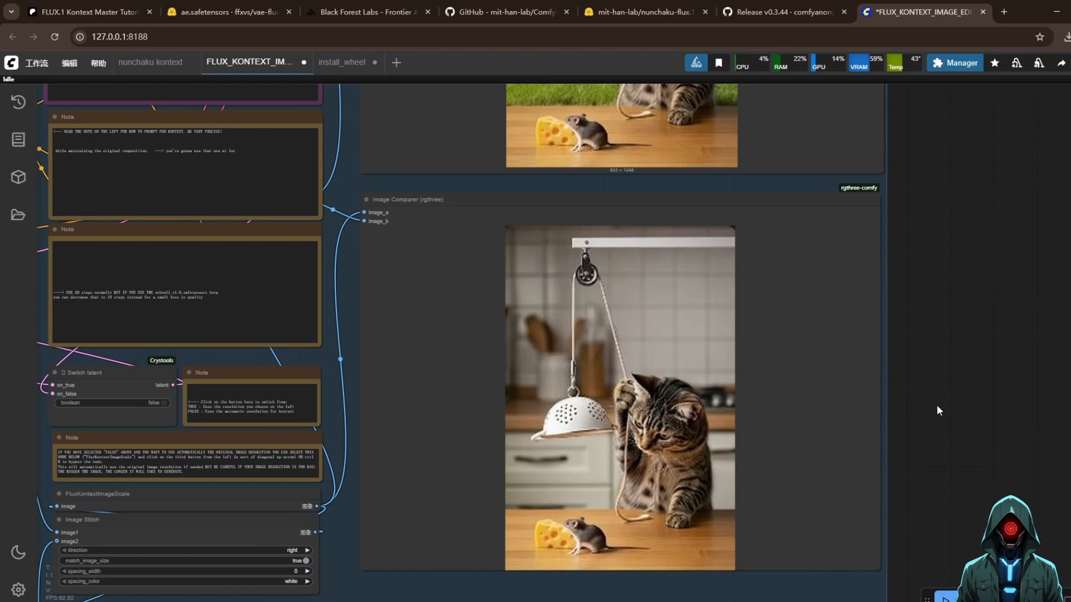
Upload 15.JPG from the test folder into the main load-image node
scroll(1013, 352, "down", 5)
scroll(523, 413, "up", 5)
left_click(454, 468)
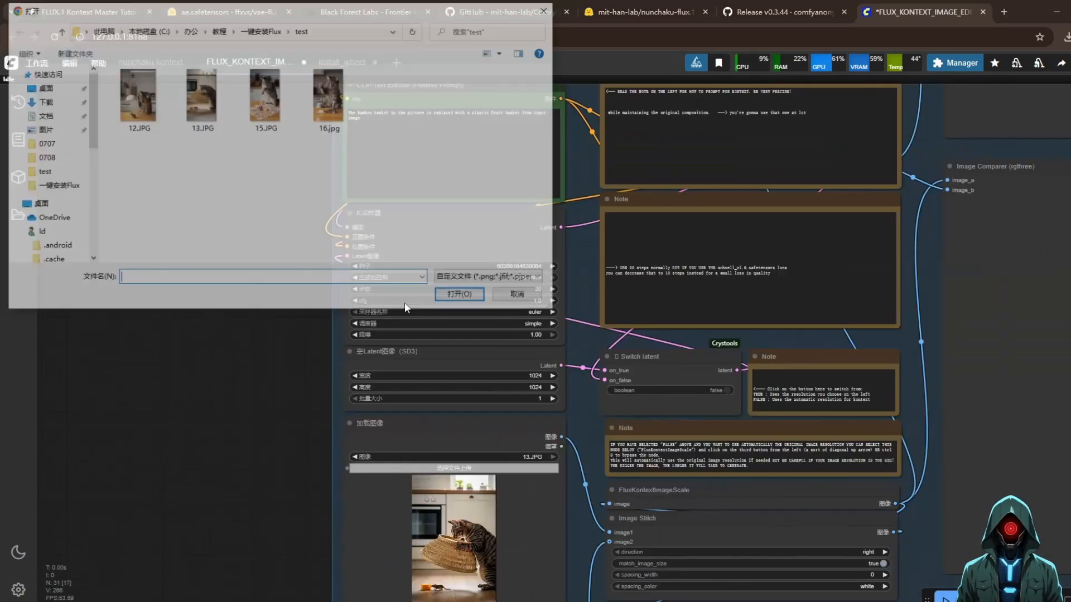
left_click(463, 296)
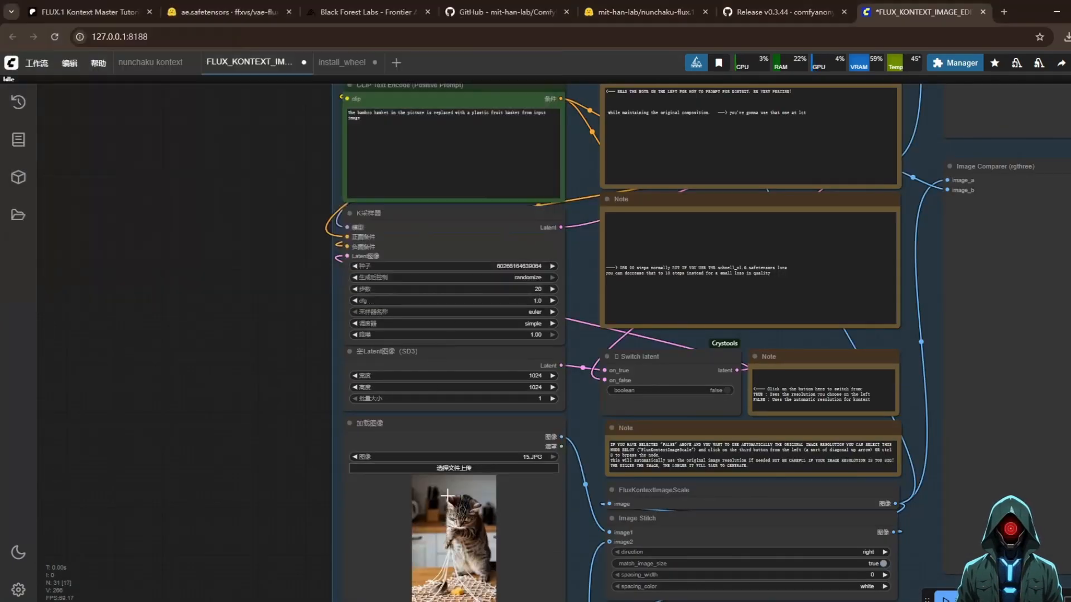
Replace the positive prompt with "The background is replaced with the living room wooden floor" and run the workflow
scroll(383, 433, "down", 3)
scroll(388, 246, "up", 2)
scroll(387, 246, "up", 4)
left_click(344, 371)
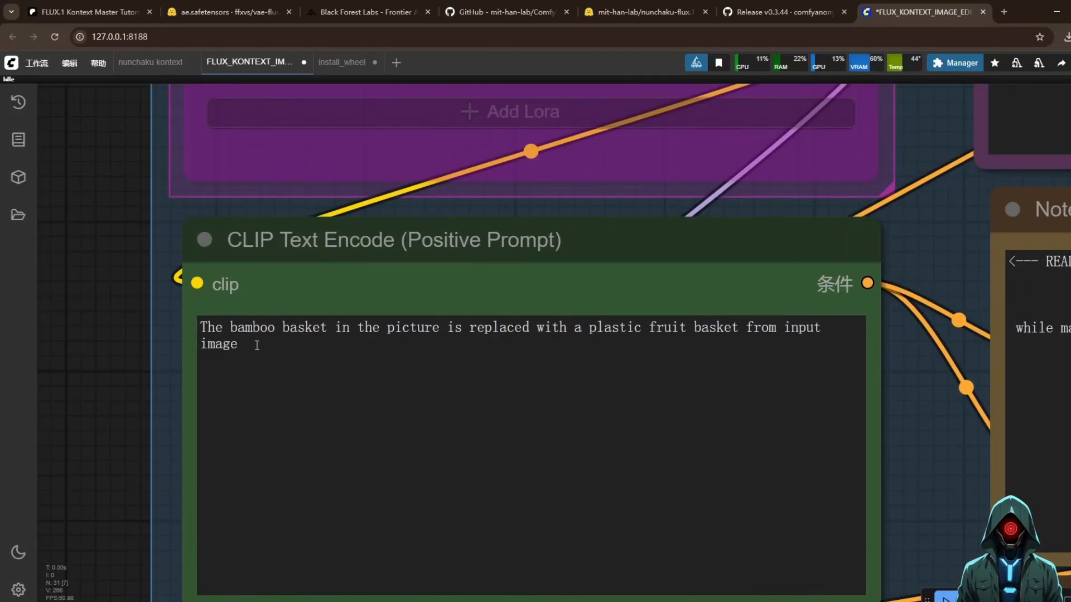
key("ctrl+a")
type("The background is replaced with the living room wooden floor")
key("ctrl+Return")
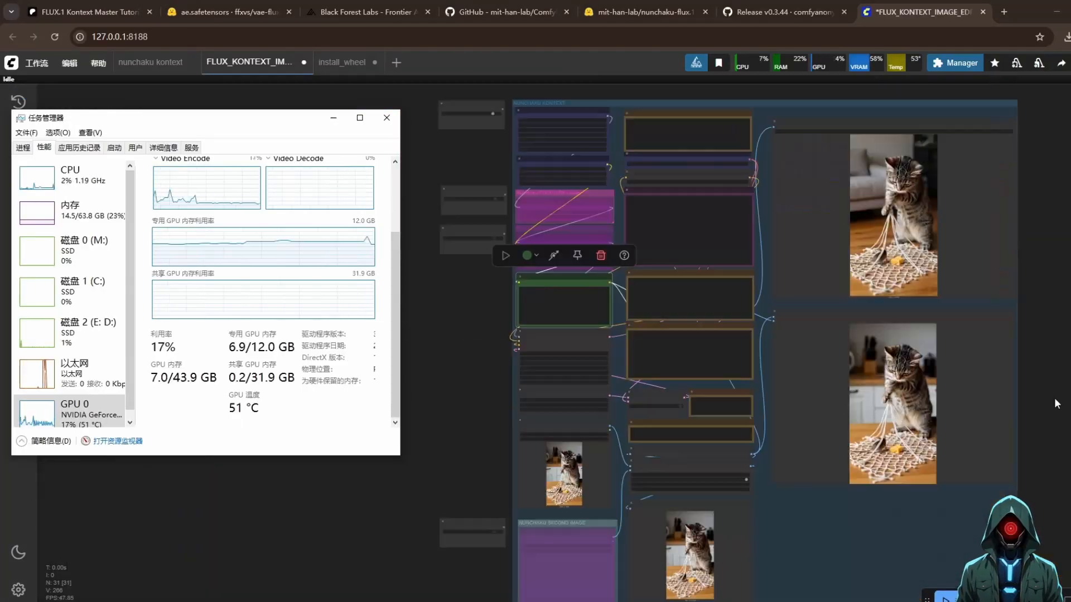
scroll(915, 485, "up", 10)
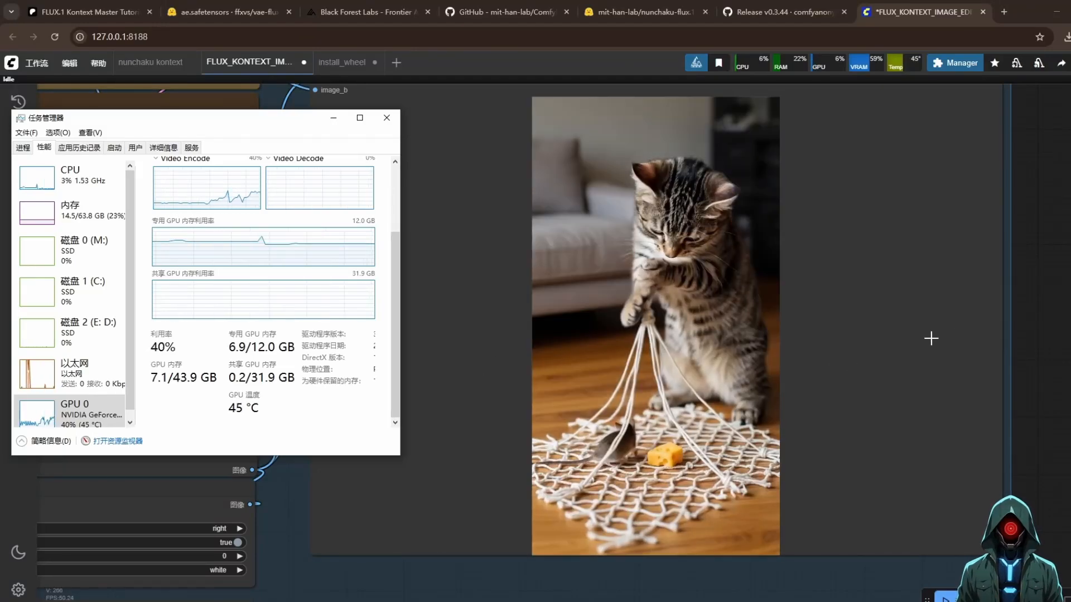
Upload 16.jpg from the test folder into the main load-image node
scroll(931, 337, "down", 5)
scroll(471, 342, "up", 5)
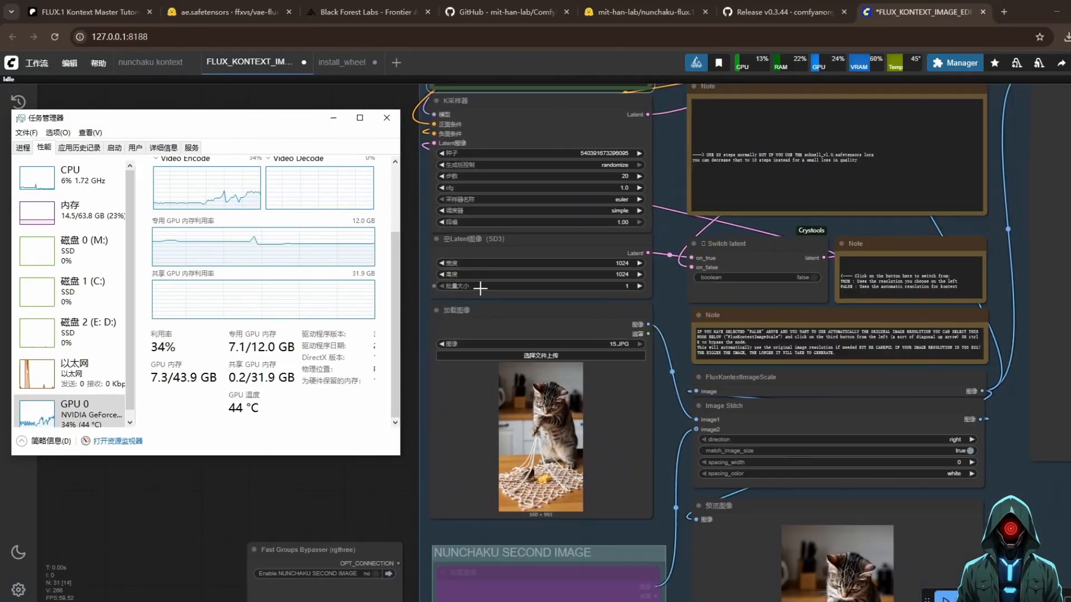
scroll(480, 287, "up", 2)
left_click(554, 369)
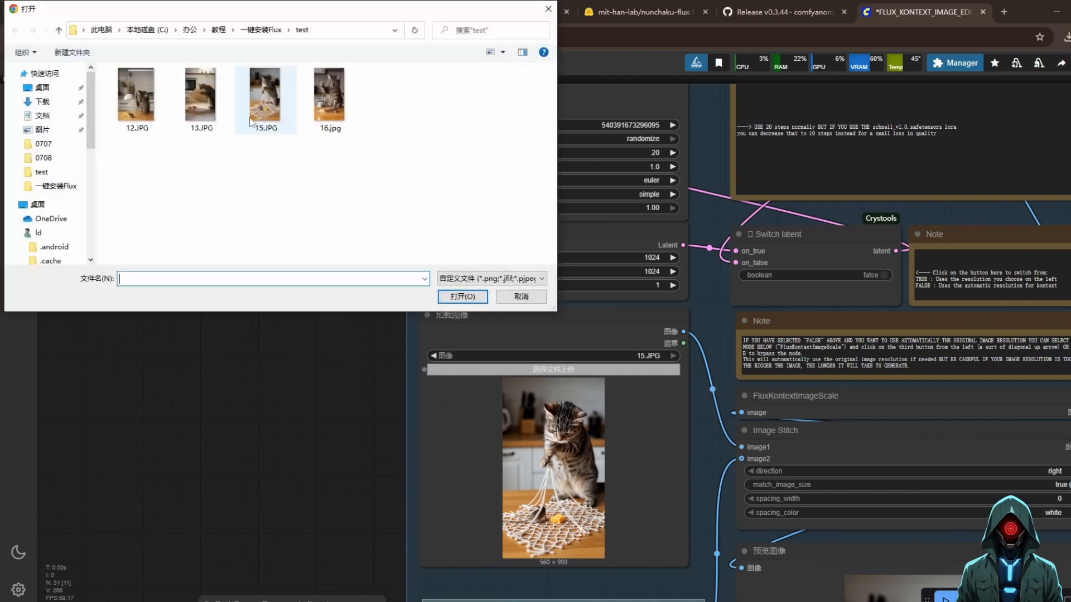
left_click(329, 95)
left_click(462, 296)
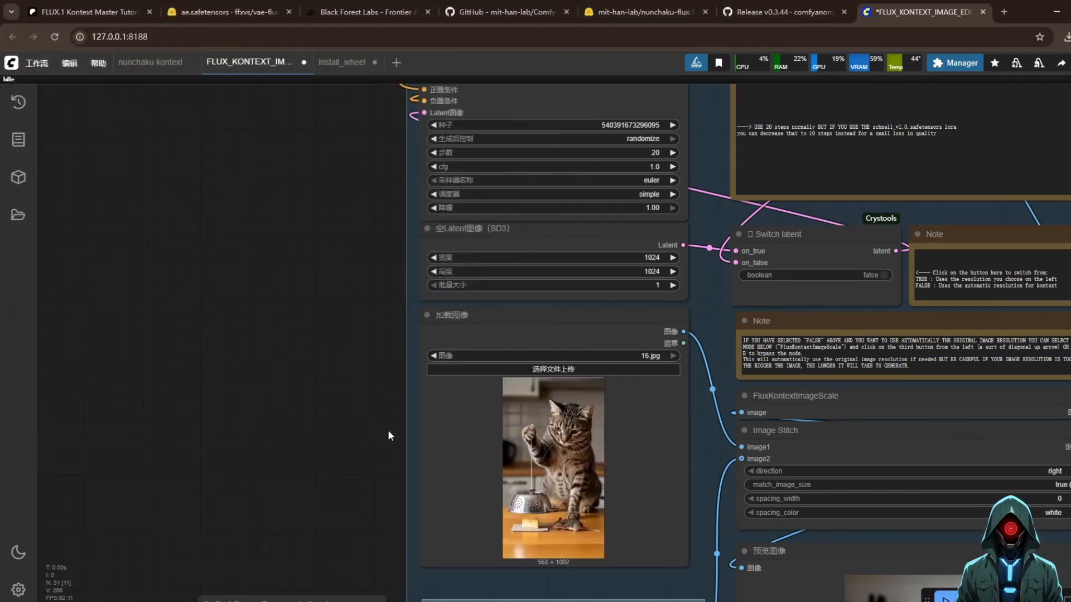
Replace the positive prompt with "The cheese in the picture is replaced with cooked steak" and run the workflow
scroll(380, 457, "down", 3)
scroll(593, 303, "up", 5)
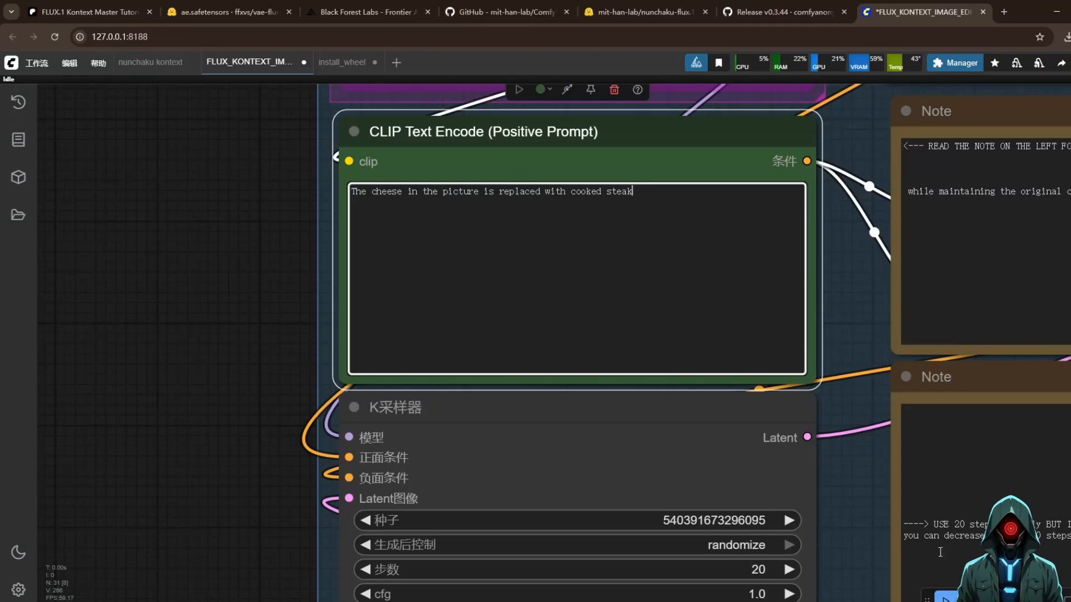
scroll(552, 325, "down", 5)
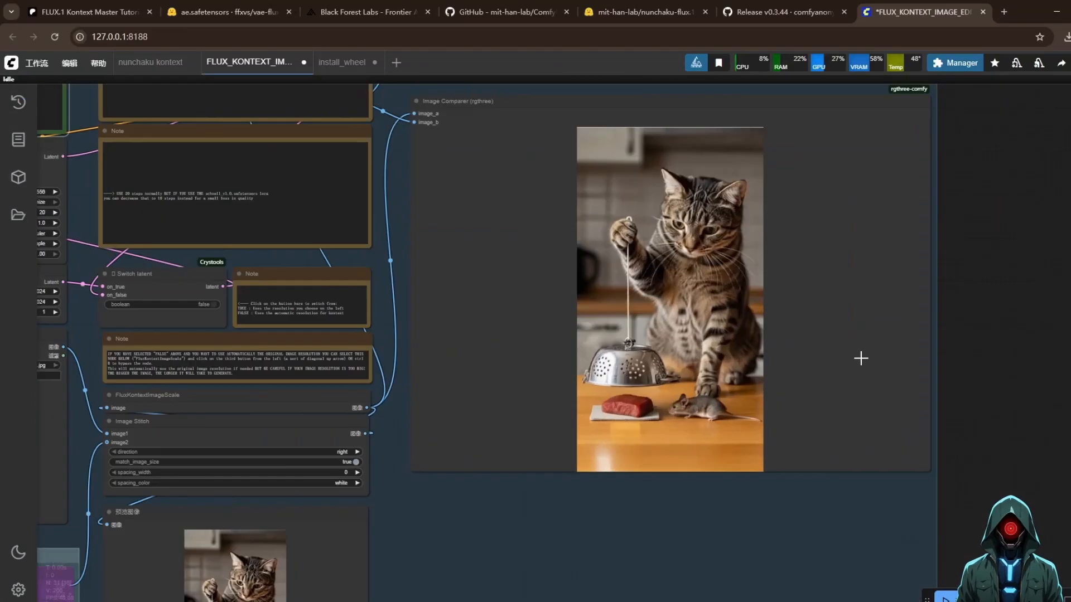
Examine the edited image in the Image Comparer and the prompt execution time in the ComfyUI console
scroll(861, 359, "up", 5)
scroll(815, 298, "down", 2)
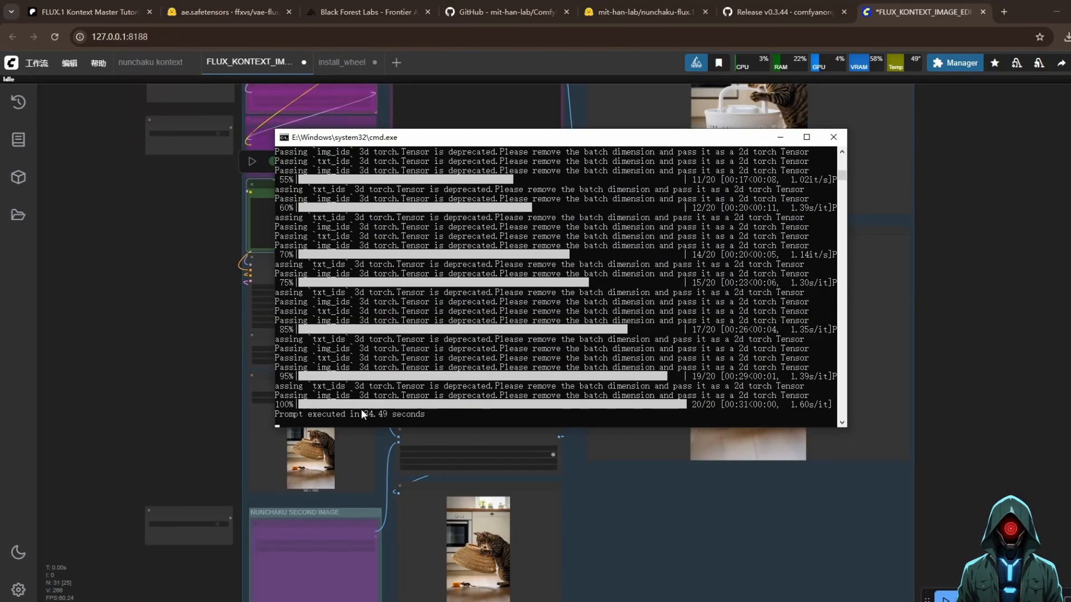
left_click_drag(362, 414, 387, 416)
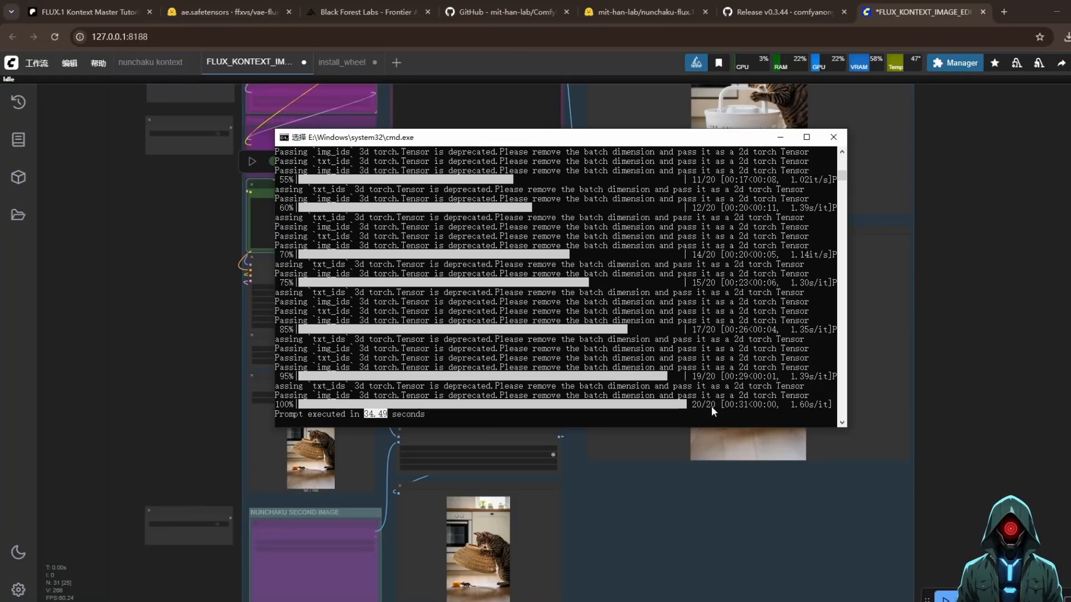
left_click(179, 272)
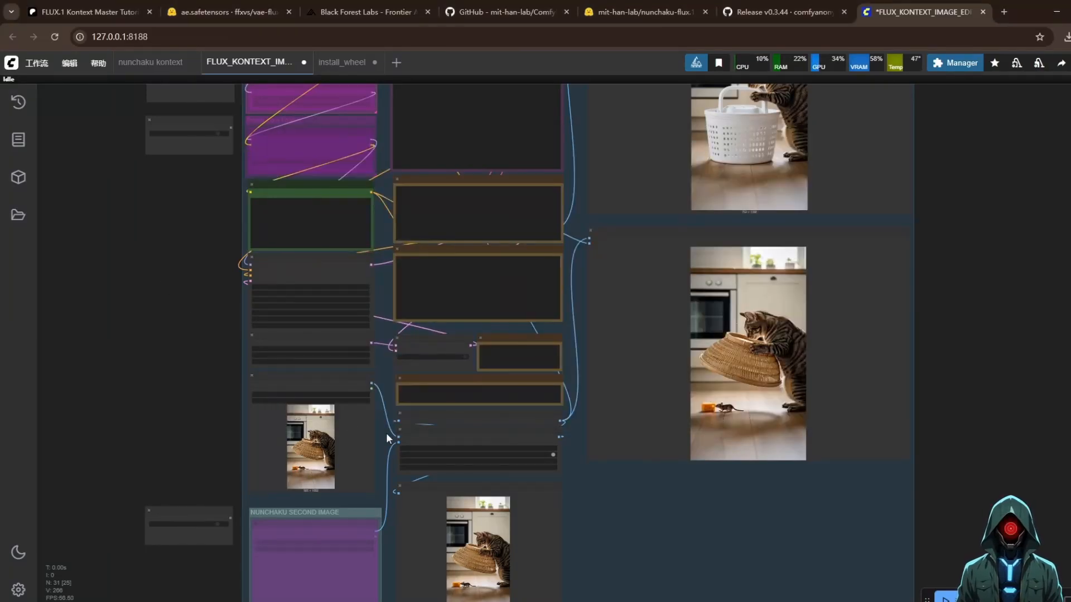
Enable the Nunchaku FLUX LoRA Loader group and set lora_strength for FLUX.1-Turbo-Alpha.safetensors to 1.00
scroll(231, 166, "up", 3)
scroll(255, 377, "down", 3)
scroll(212, 160, "up", 5)
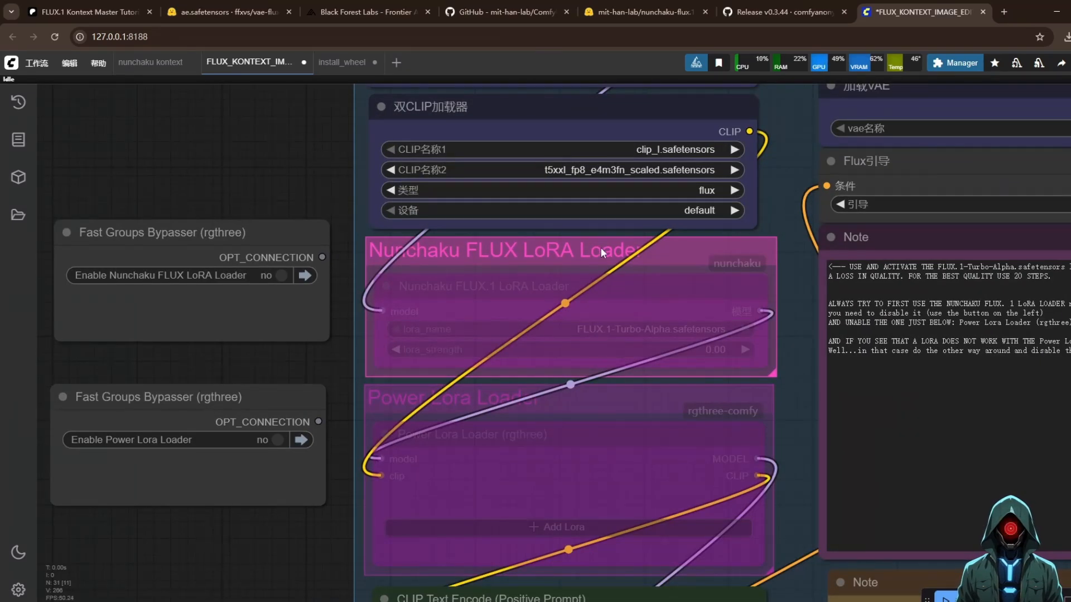
left_click(284, 275)
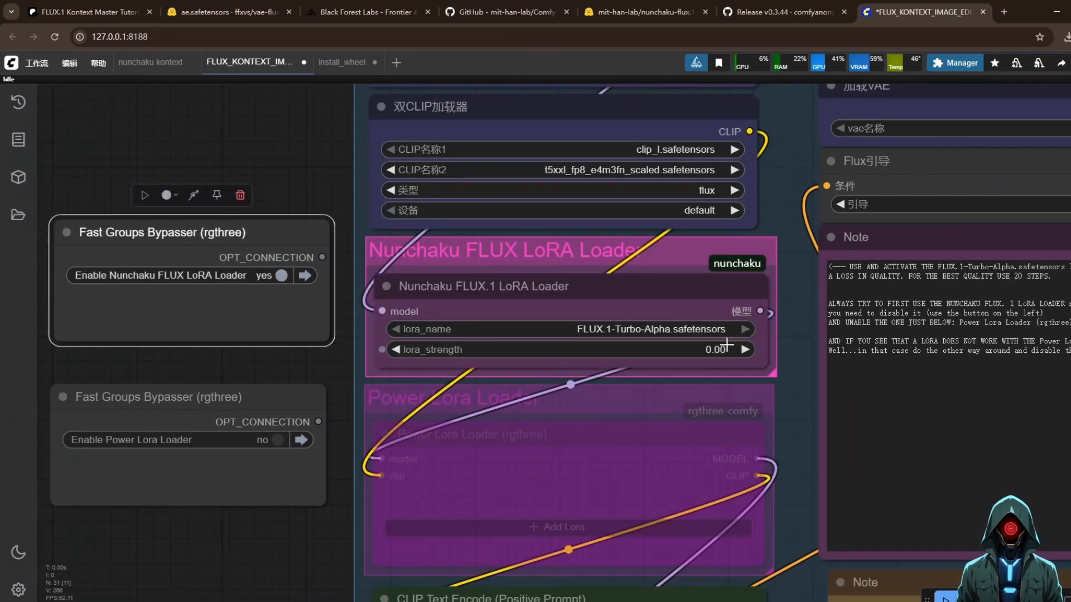
left_click(726, 346)
type("1")
key("Return")
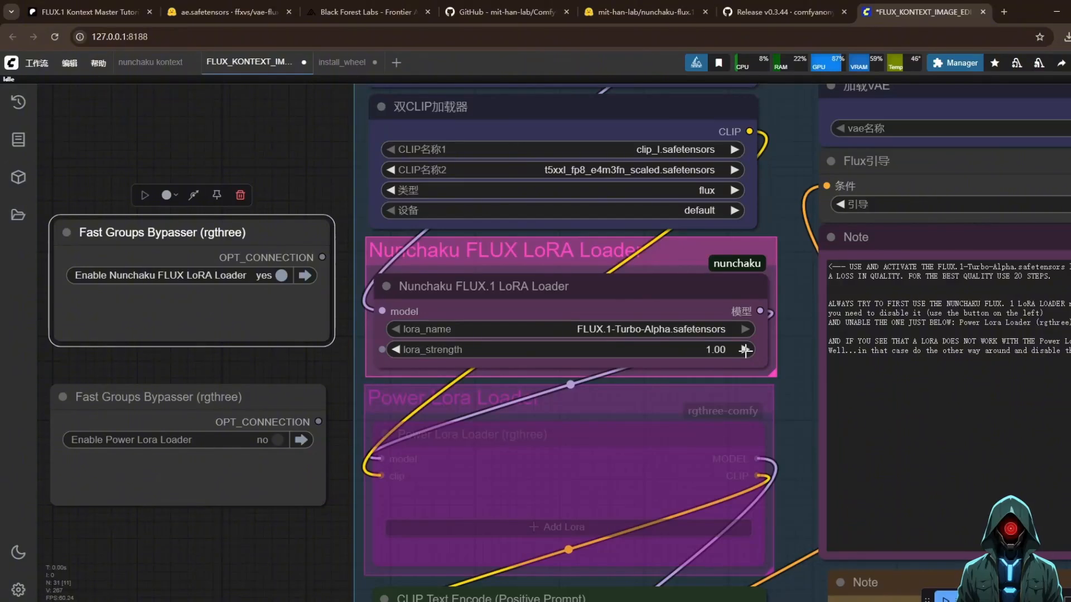
Set the number of sampling steps in the KSampler node to 8
scroll(640, 287, "down", 5)
scroll(603, 336, "up", 6)
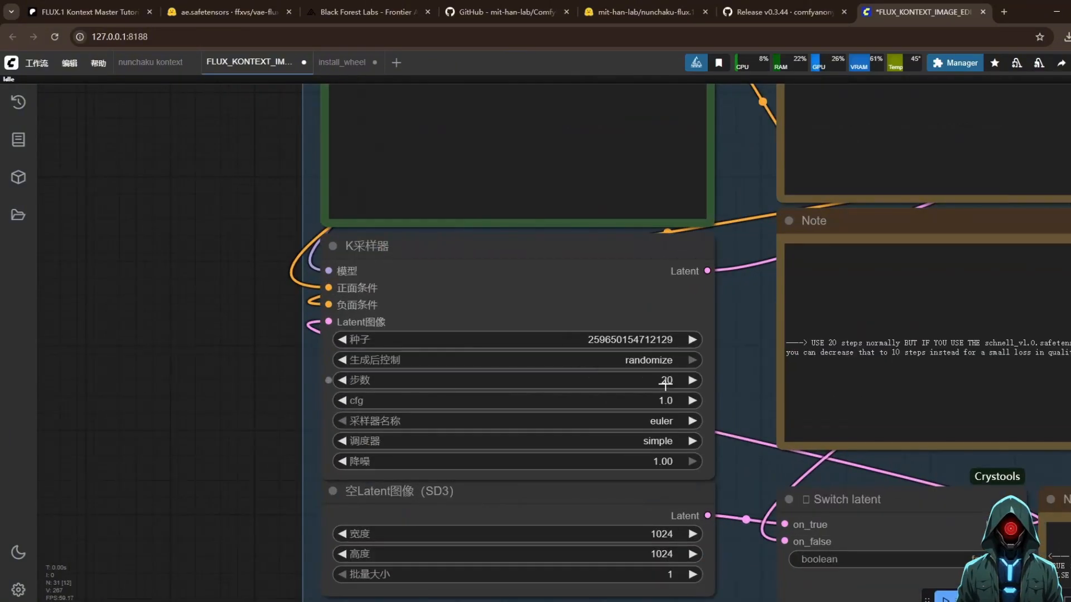
left_click(664, 384)
type("8")
key("Return")
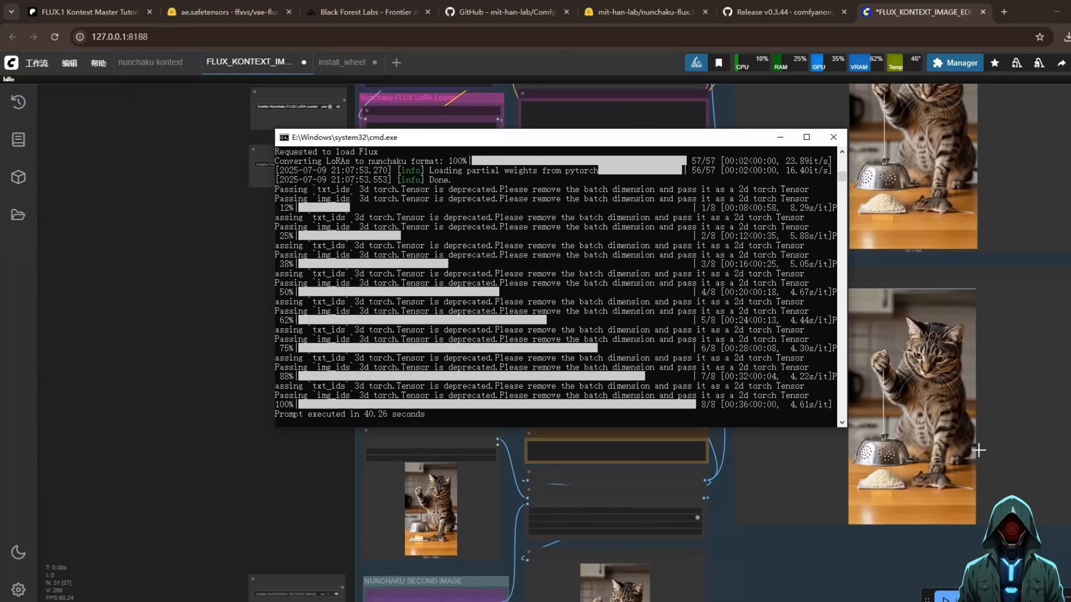
Minimize the console window and compare the edited image with the original in the Image Comparer node
scroll(978, 450, "up", 5)
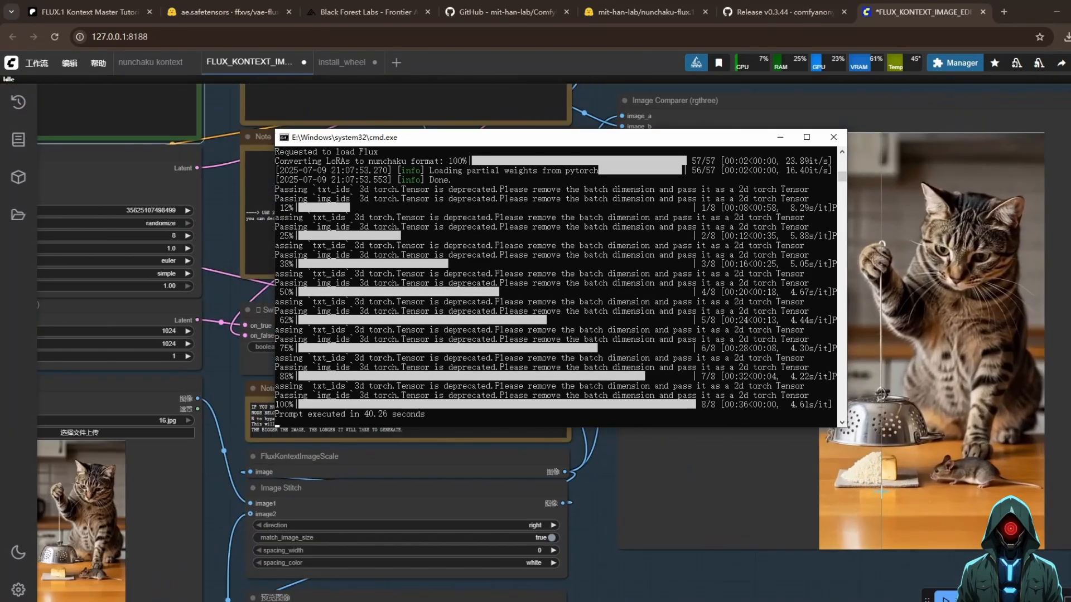
left_click(782, 139)
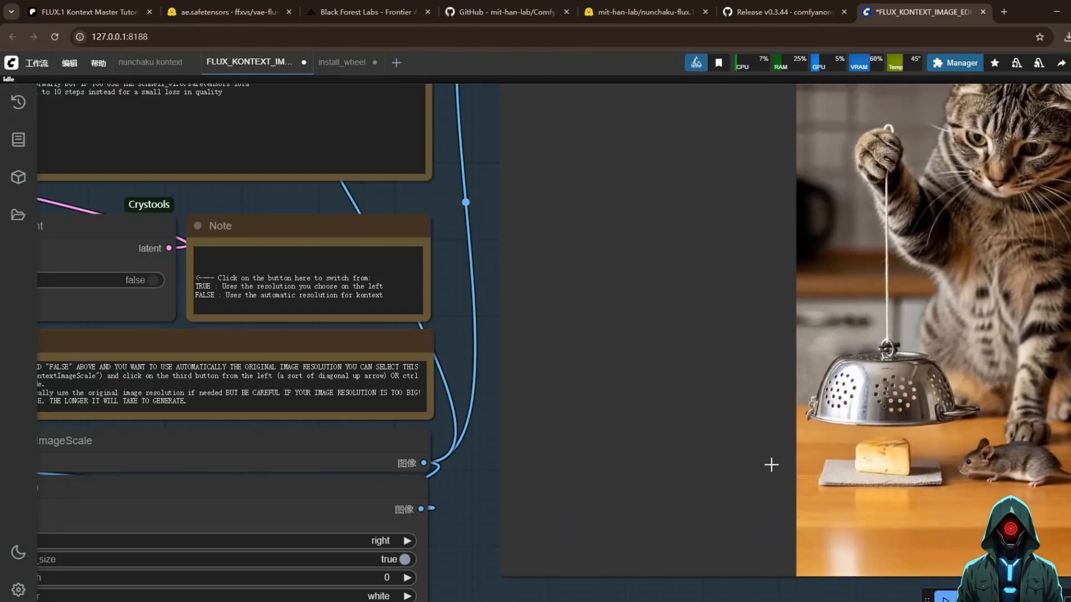
scroll(646, 410, "down", 5)
scroll(951, 406, "up", 6)
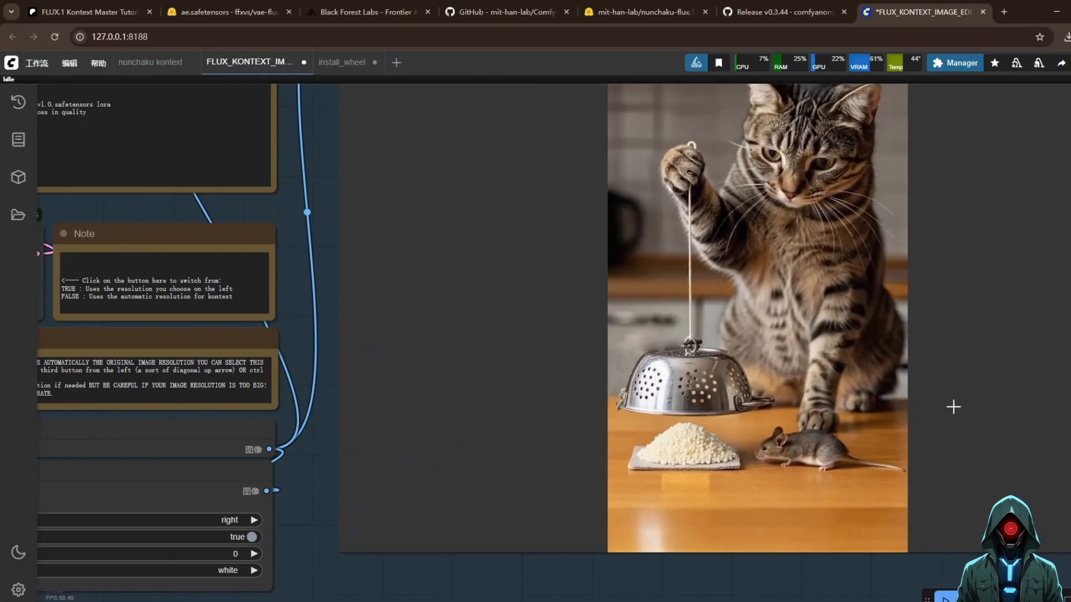